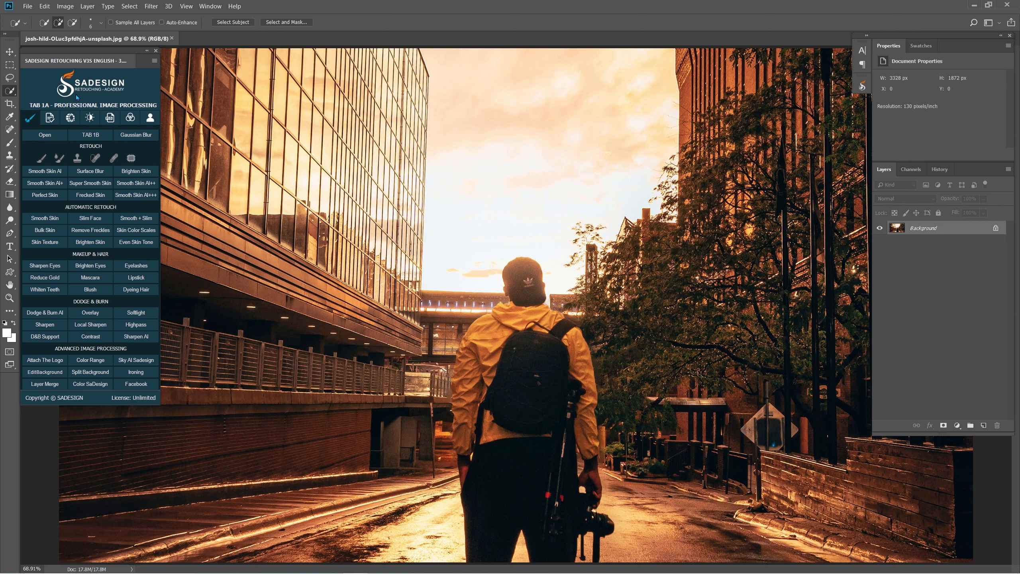
- Select the man with the Quick Selection tool, covering his cap, jacket, backpack, arms, trousers and camera
{"action": "right_click", "coordinate": [523, 281], "text": "alt"}
{"action": "mouse_move", "coordinate": [524, 272]}
{"action": "left_mouse_down"}
{"action": "mouse_move", "coordinate": [526, 415]}
{"action": "mouse_move", "coordinate": [555, 434]}
{"action": "left_mouse_up"}
{"action": "mouse_move", "coordinate": [493, 332]}
{"action": "left_mouse_down"}
{"action": "mouse_move", "coordinate": [466, 398]}
{"action": "mouse_move", "coordinate": [472, 443]}
{"action": "left_mouse_up"}
{"action": "left_click_drag", "start_coordinate": [573, 337], "coordinate": [579, 485]}
{"action": "right_click", "coordinate": [578, 485], "text": "alt"}
{"action": "right_click", "coordinate": [521, 548], "text": "alt"}
{"action": "left_click_drag", "start_coordinate": [521, 549], "coordinate": [516, 549]}
{"action": "left_click", "coordinate": [520, 552], "text": "alt"}
{"action": "left_click", "coordinate": [522, 536], "text": "alt"}
- Refine the selection between the man's legs and around the tripod legs below the camera
{"action": "scroll", "coordinate": [522, 498], "scroll_direction": "up", "scroll_amount": 3}
{"action": "left_click_drag", "start_coordinate": [536, 507], "coordinate": [546, 398]}
{"action": "left_click", "coordinate": [528, 465], "text": "alt"}
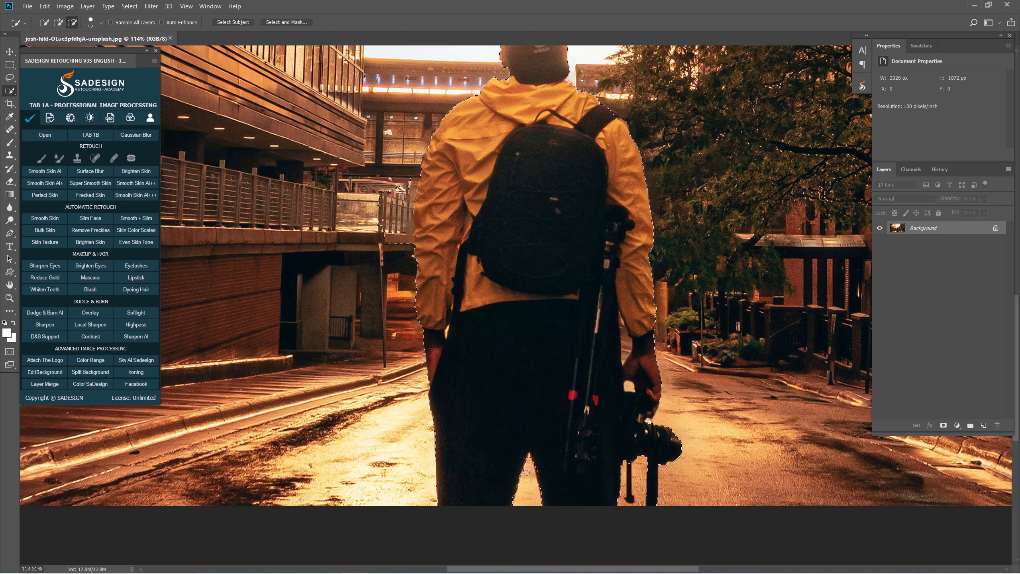
{"action": "left_click", "coordinate": [623, 479], "text": "alt"}
{"action": "key", "text": "bracketleft"}
{"action": "scroll", "coordinate": [624, 479], "scroll_direction": "up", "scroll_amount": 2}
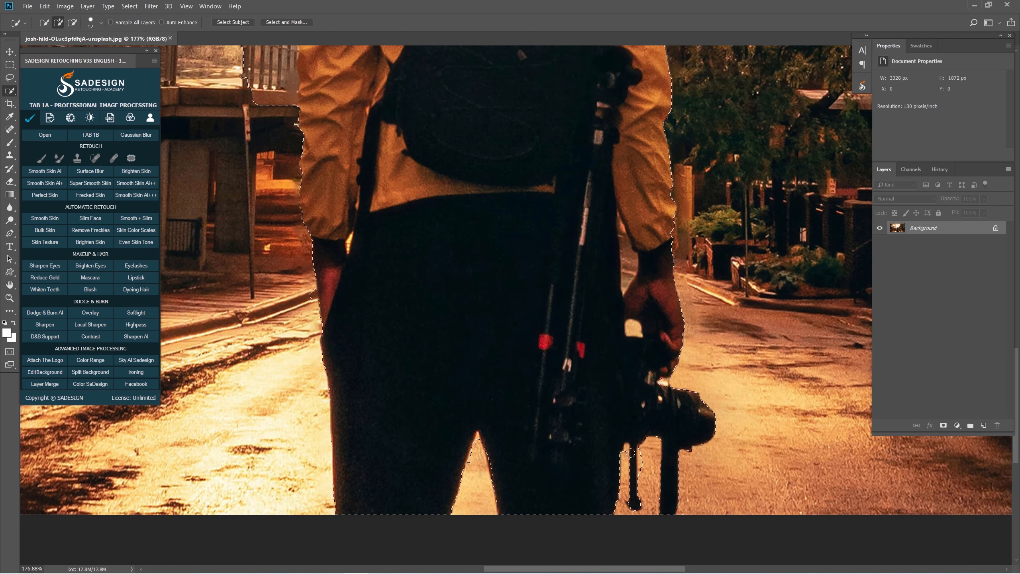
{"action": "left_click", "coordinate": [627, 447], "text": "alt"}
- Refine the selection around the hand holding the camera and the gap between that forearm and the trousers
{"action": "key", "text": "bracketright"}
{"action": "key", "text": "bracketright"}
{"action": "key", "text": "bracketright"}
{"action": "key", "text": "bracketright"}
{"action": "key", "text": "bracketright"}
{"action": "key", "text": "bracketright"}
{"action": "key", "text": "bracketright"}
{"action": "key", "text": "bracketright"}
{"action": "key", "text": "bracketright"}
{"action": "left_click", "coordinate": [633, 328], "text": "alt"}
{"action": "left_click_drag", "start_coordinate": [629, 271], "coordinate": [622, 231]}
{"action": "key", "text": "bracketleft"}
{"action": "key", "text": "bracketleft"}
{"action": "key", "text": "bracketleft"}
{"action": "key", "text": "bracketleft"}
{"action": "key", "text": "bracketleft"}
{"action": "key", "text": "bracketleft"}
{"action": "left_click", "coordinate": [625, 288], "text": "alt"}
{"action": "left_click", "coordinate": [620, 223], "text": "alt"}
- Clean the selection edge along the empty-handed arm, removing the railing area beside the sleeve
{"action": "left_click", "coordinate": [313, 296], "text": "alt"}
{"action": "left_click_drag", "start_coordinate": [313, 317], "coordinate": [387, 468]}
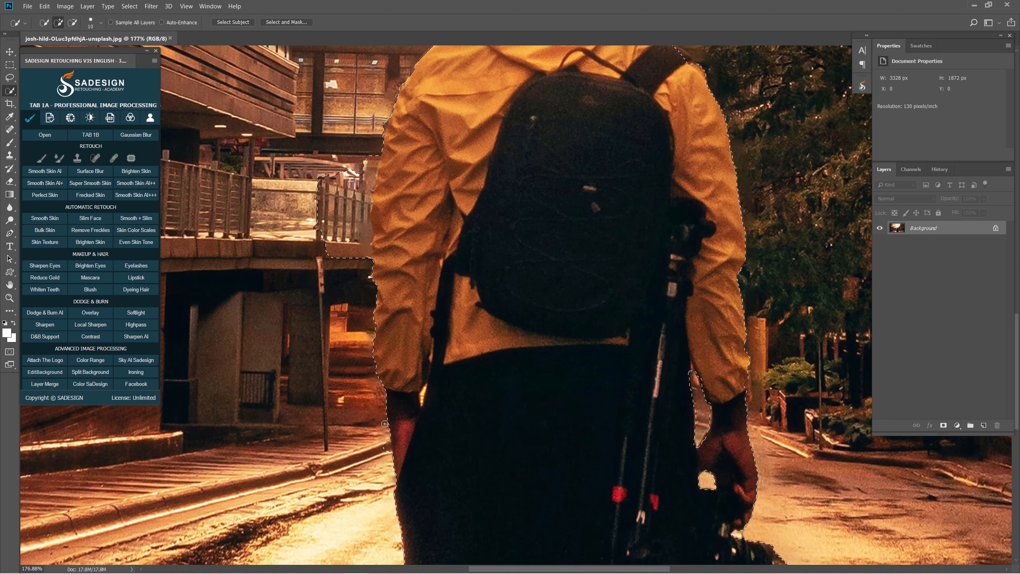
{"action": "left_click_drag", "start_coordinate": [349, 246], "coordinate": [362, 189]}
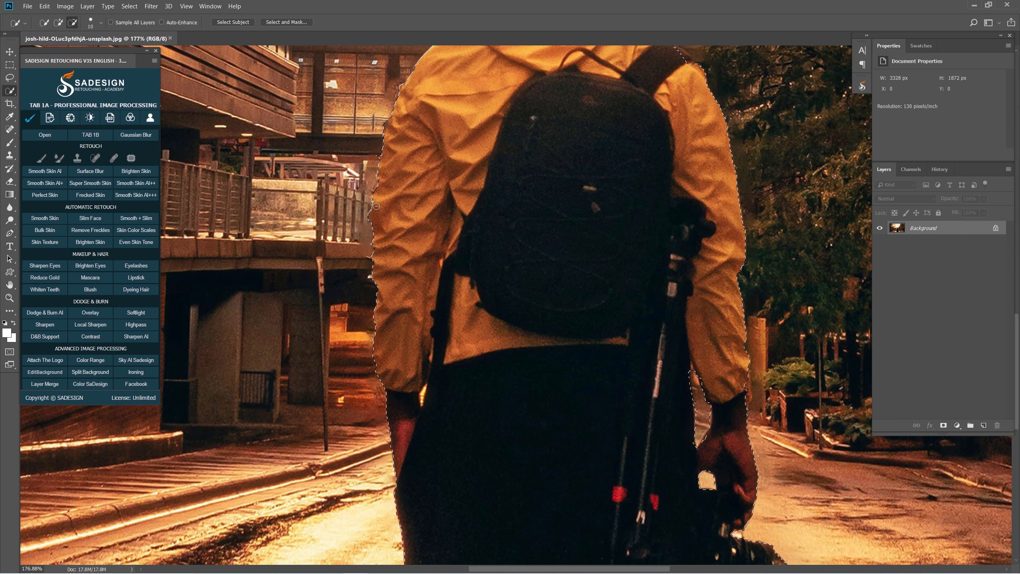
- Finish refining the man's selection around the empty-handed arm, shoulders and cap
{"action": "right_click", "coordinate": [428, 392], "text": "alt"}
{"action": "right_click", "coordinate": [426, 392], "text": "alt"}
{"action": "left_click", "coordinate": [424, 389], "text": "alt"}
{"action": "left_click", "coordinate": [426, 381], "text": "alt"}
{"action": "left_click_drag", "start_coordinate": [474, 257], "coordinate": [412, 400]}
{"action": "right_click", "coordinate": [558, 165], "text": "alt"}
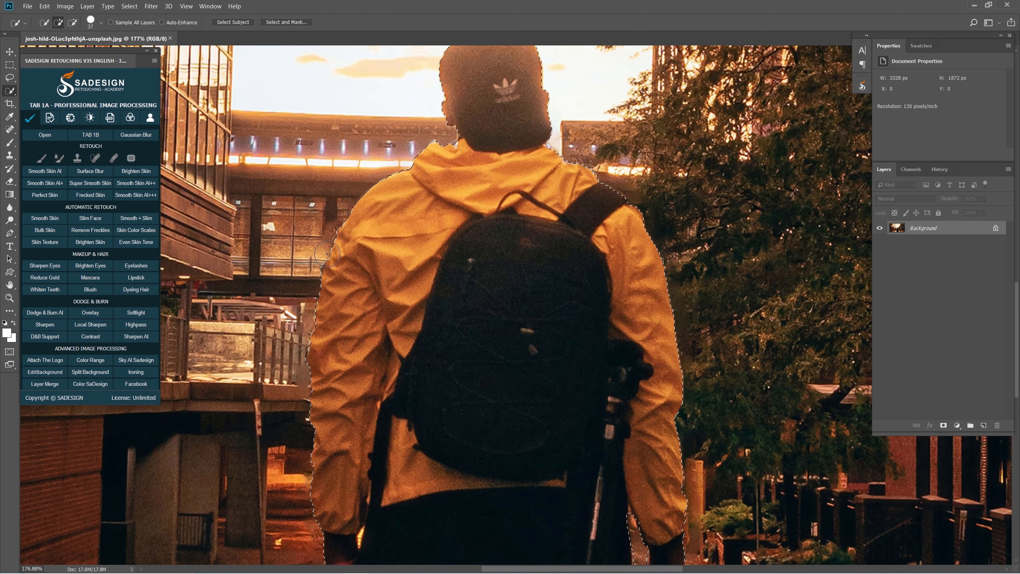
{"action": "left_click_drag", "start_coordinate": [448, 184], "coordinate": [439, 267]}
{"action": "key", "text": "ctrl+0"}
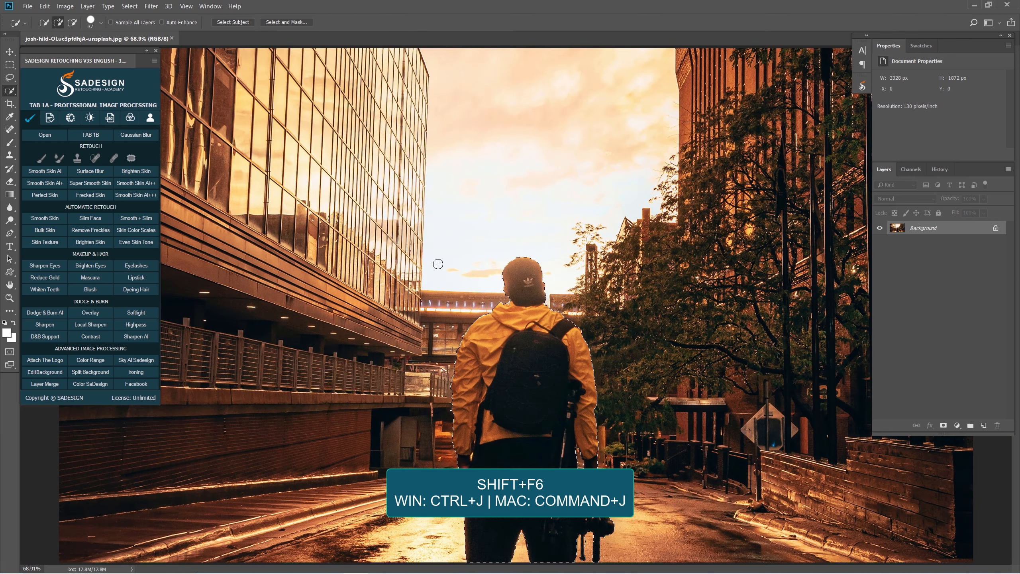
- Feather the selection by 1 pixel and copy the man onto a new layer
{"action": "key", "text": "shift+F6"}
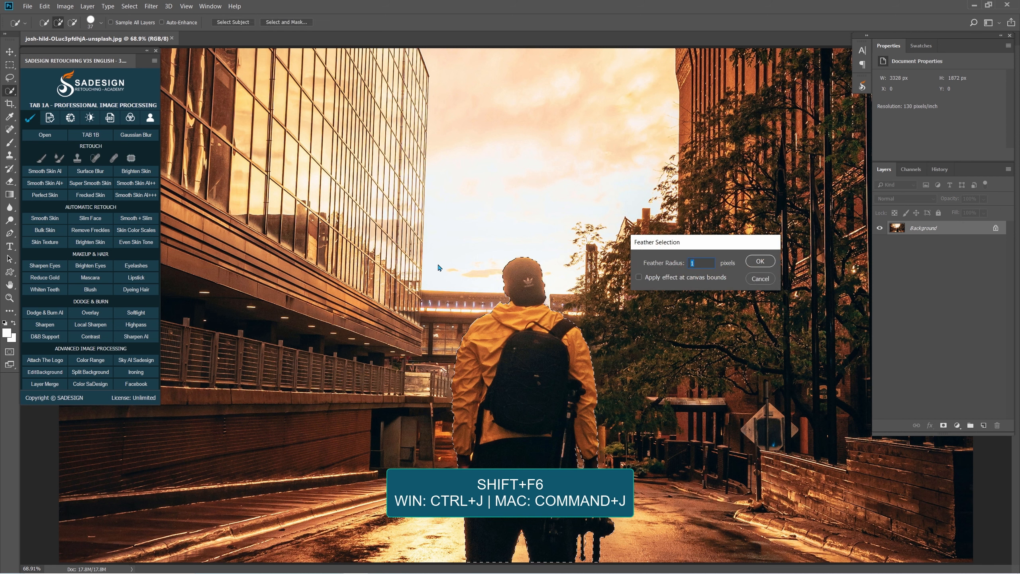
{"action": "key", "text": "Return"}
{"action": "key", "text": "ctrl+j"}
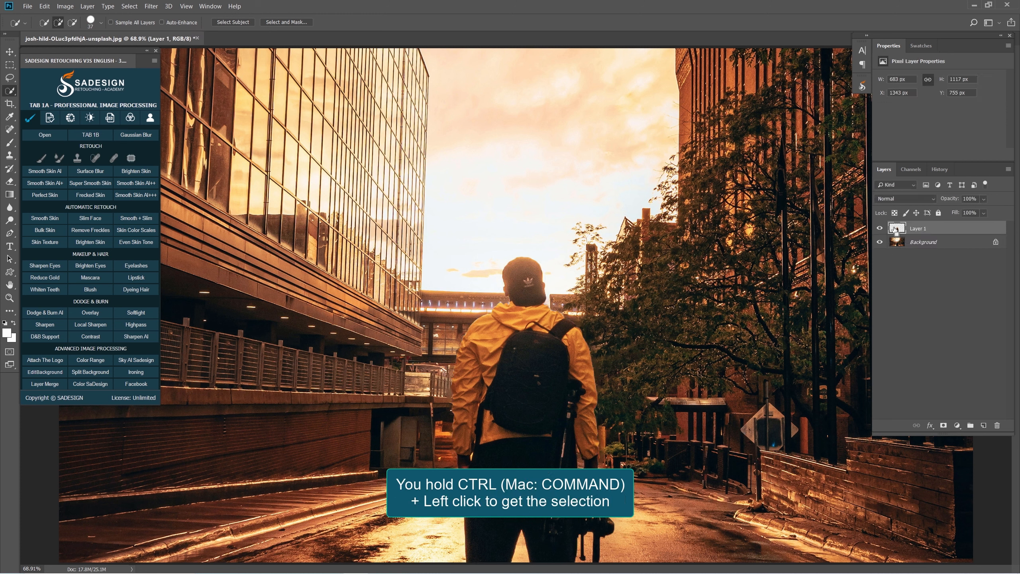
- Load Layer 1's outline as a selection, hide that layer and make the Background layer active
{"action": "left_click", "coordinate": [899, 228], "text": "ctrl"}
{"action": "left_click", "coordinate": [879, 228]}
{"action": "left_click", "coordinate": [917, 242]}
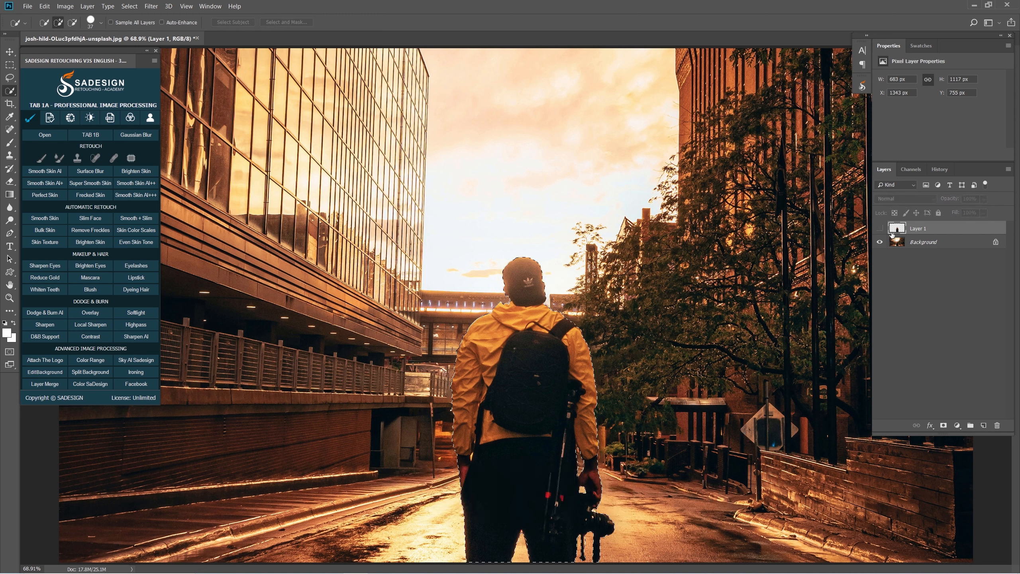
{"action": "left_click", "coordinate": [920, 244]}
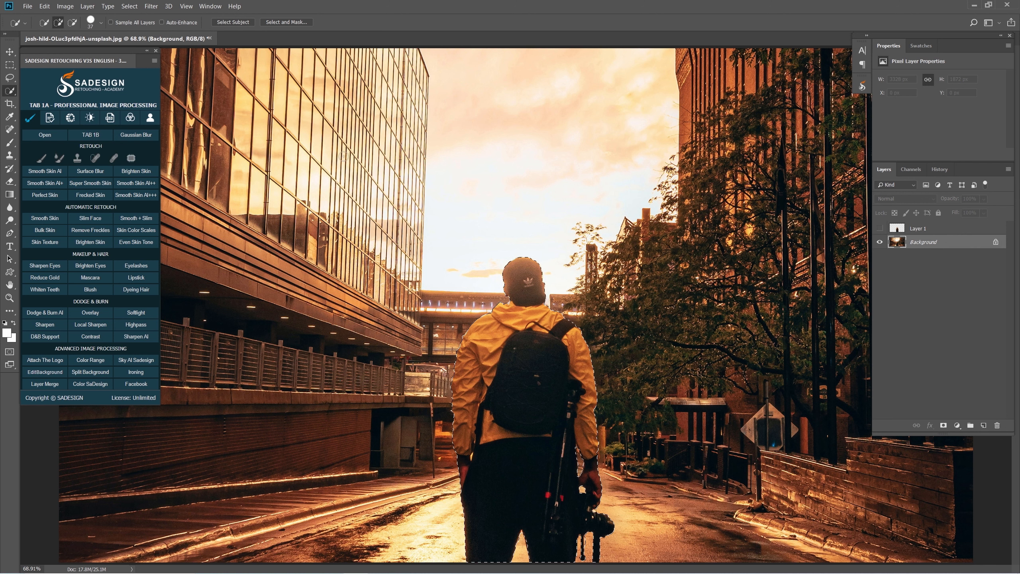
- Expand the selection outward around the man
{"action": "left_click", "coordinate": [130, 7]}
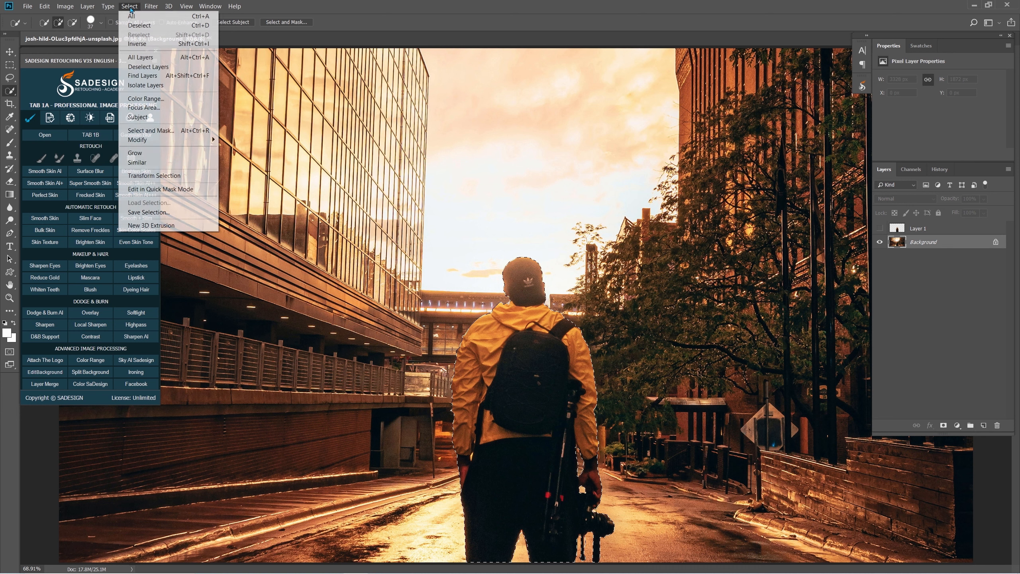
{"action": "mouse_move", "coordinate": [167, 140]}
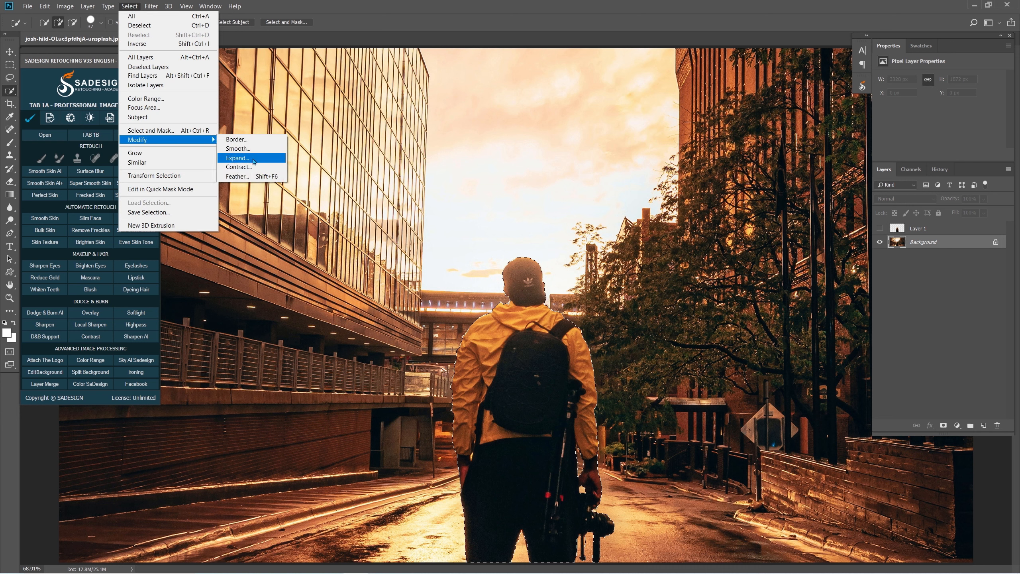
{"action": "left_click", "coordinate": [249, 159]}
{"action": "key", "text": "Return"}
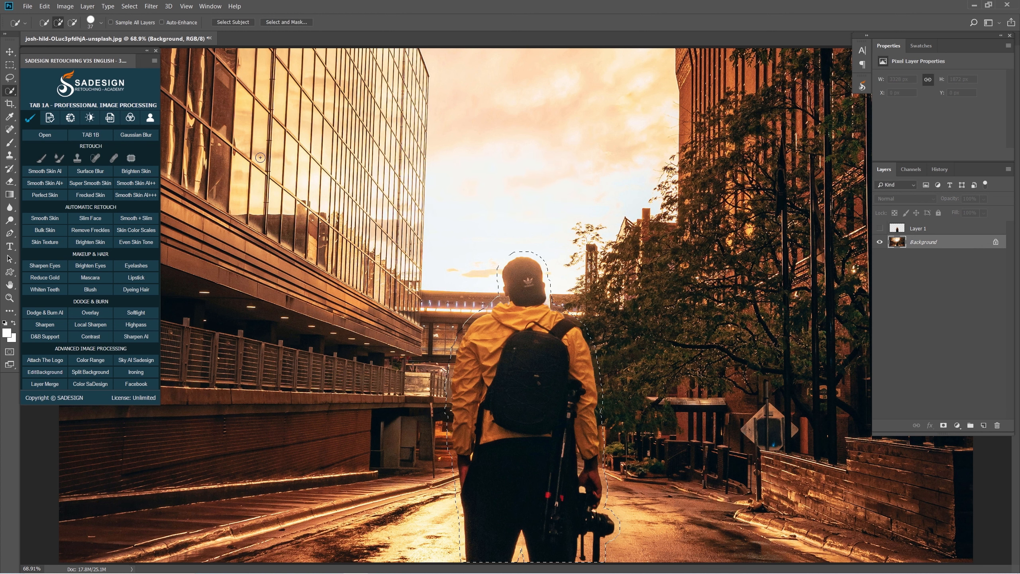
- Fill the selected area of the Background with Content-Aware to remove the man, and deselect
{"action": "key", "text": "shift+F5"}
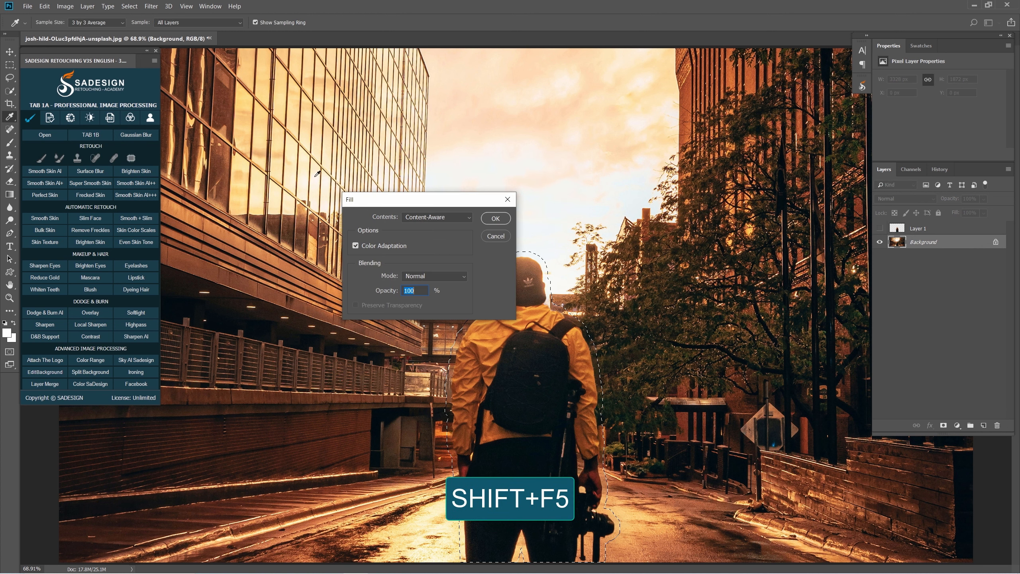
{"action": "left_click", "coordinate": [437, 217]}
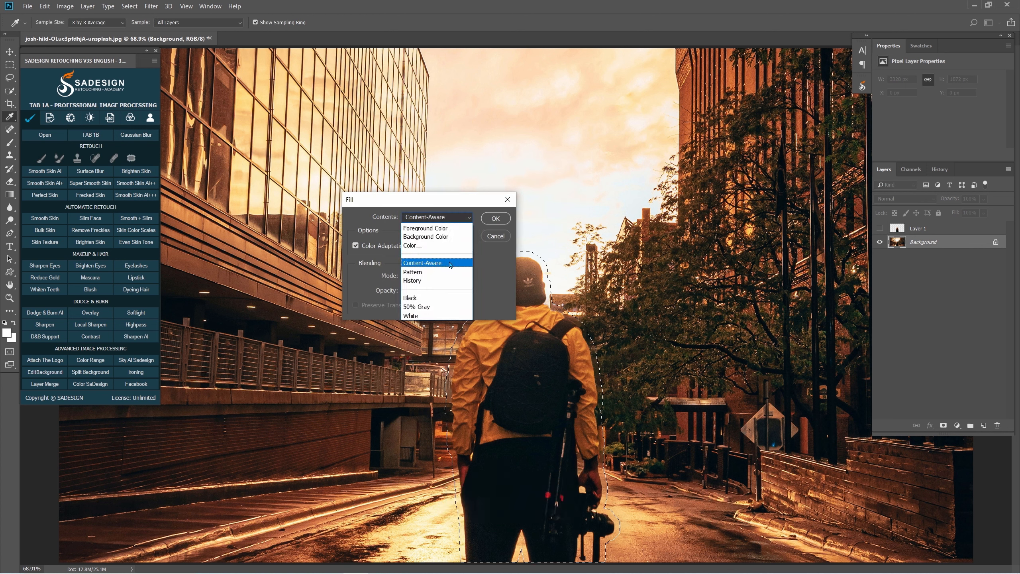
{"action": "left_click", "coordinate": [450, 265]}
{"action": "left_click", "coordinate": [497, 219]}
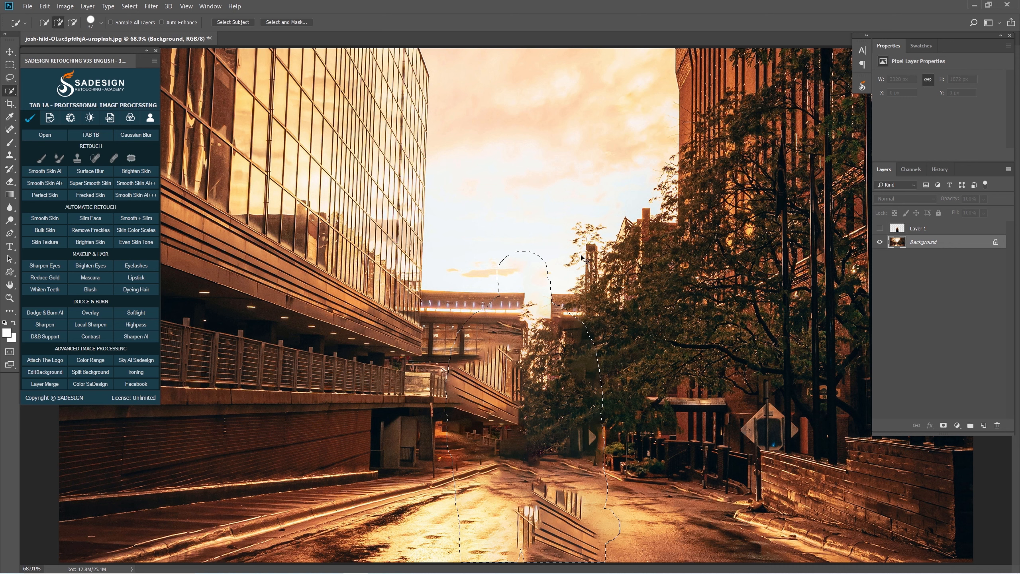
{"action": "key", "text": "ctrl+d"}
- Paint over the fill artifacts on the road with the Clone Stamp tool, sampling nearby clean road
{"action": "left_click", "coordinate": [8, 155]}
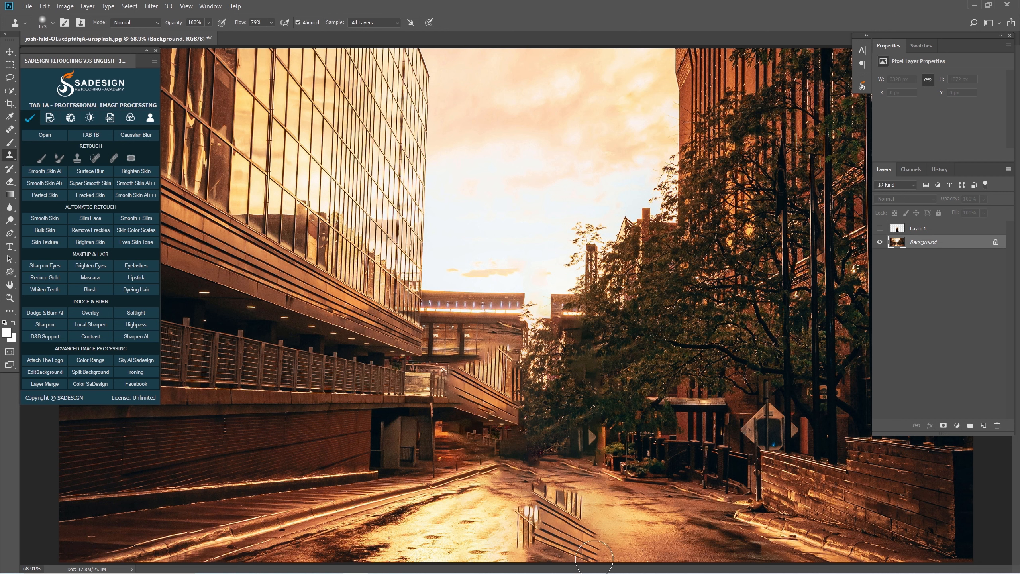
{"action": "left_click", "coordinate": [615, 541], "text": "alt"}
{"action": "mouse_move", "coordinate": [609, 547]}
{"action": "left_mouse_down"}
{"action": "mouse_move", "coordinate": [587, 533]}
{"action": "mouse_move", "coordinate": [580, 556]}
{"action": "mouse_move", "coordinate": [560, 547]}
{"action": "mouse_move", "coordinate": [636, 542]}
{"action": "mouse_move", "coordinate": [581, 550]}
{"action": "mouse_move", "coordinate": [481, 539]}
{"action": "mouse_move", "coordinate": [541, 531]}
{"action": "mouse_move", "coordinate": [559, 508]}
{"action": "mouse_move", "coordinate": [533, 515]}
{"action": "mouse_move", "coordinate": [558, 516]}
{"action": "mouse_move", "coordinate": [575, 496]}
{"action": "left_mouse_up"}
{"action": "left_click", "coordinate": [625, 542], "text": "alt"}
{"action": "left_click", "coordinate": [481, 541], "text": "alt"}
{"action": "left_click", "coordinate": [624, 535], "text": "alt"}
- Unlock the Background layer and show Layer 1 with the man again
{"action": "left_click", "coordinate": [996, 243]}
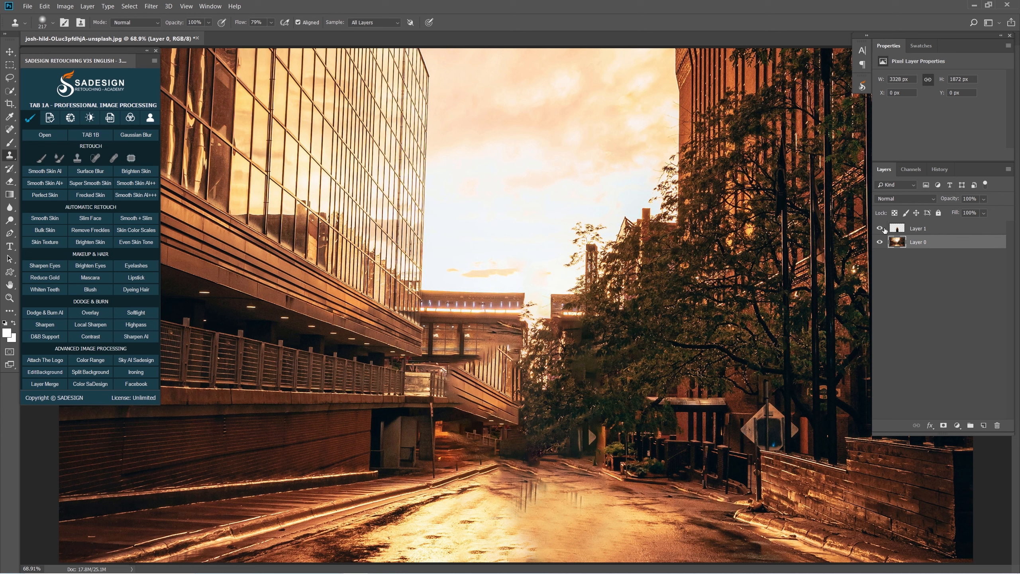
{"action": "left_click", "coordinate": [884, 228]}
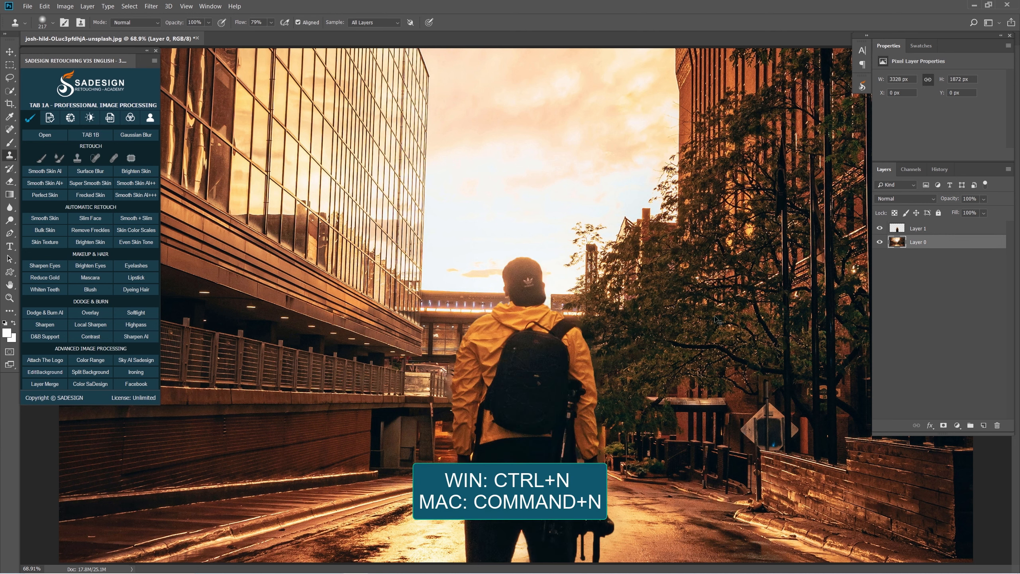
- Start a new document 2560 pixels wide and 1440 pixels high with a resolution of 100 pixels/inch
{"action": "key", "text": "ctrl+n"}
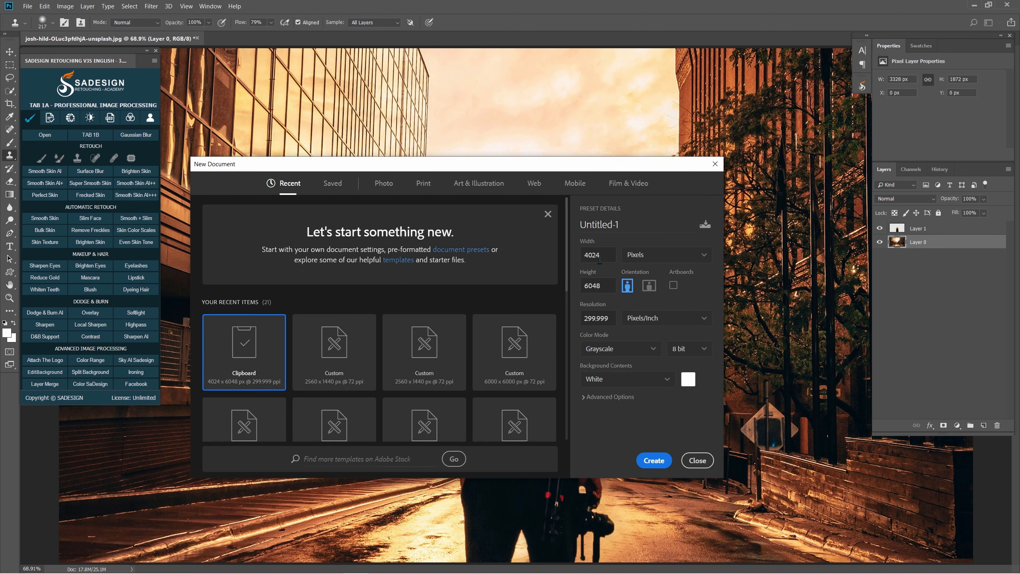
{"action": "double_click", "coordinate": [606, 257]}
{"action": "type", "text": "2560"}
{"action": "key", "text": "Tab"}
{"action": "type", "text": "1440"}
{"action": "key", "text": "Tab"}
{"action": "key", "text": "Tab"}
{"action": "key", "text": "Tab"}
{"action": "key", "text": "Tab"}
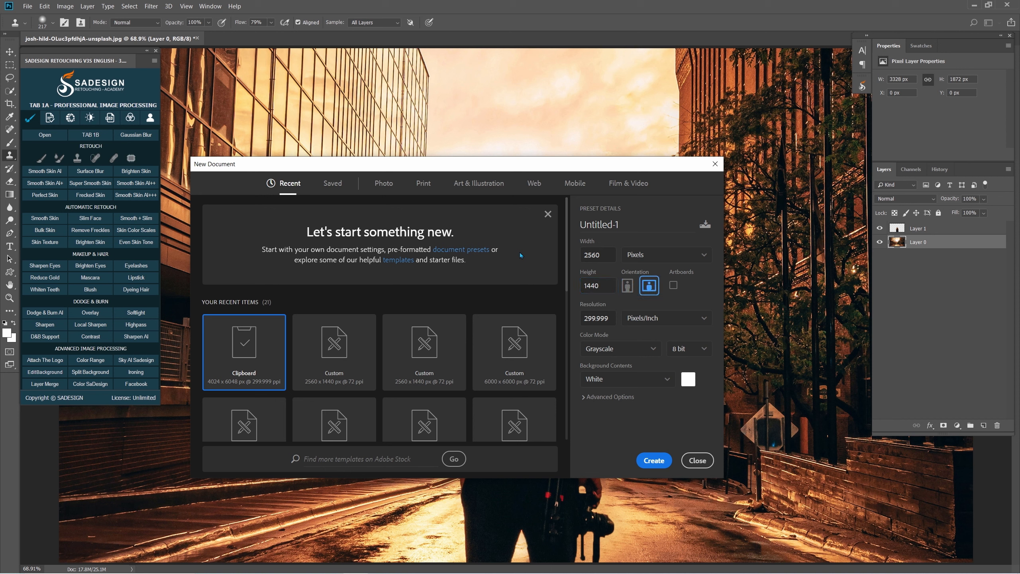
{"action": "key", "text": "Tab"}
{"action": "type", "text": "100"}
- Set the new document to RGB Color with a white background and create it
{"action": "left_click", "coordinate": [642, 348]}
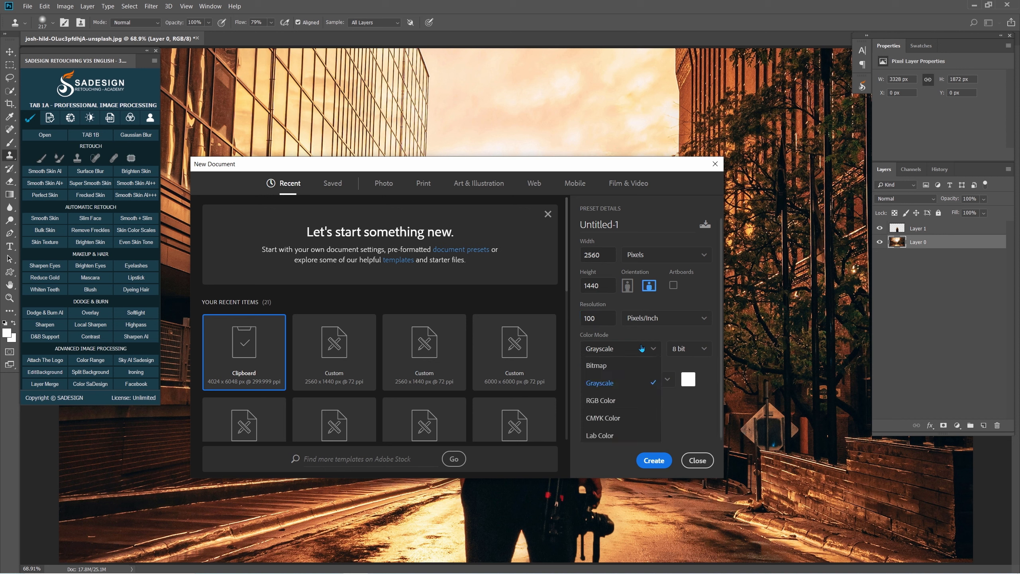
{"action": "left_click", "coordinate": [629, 404]}
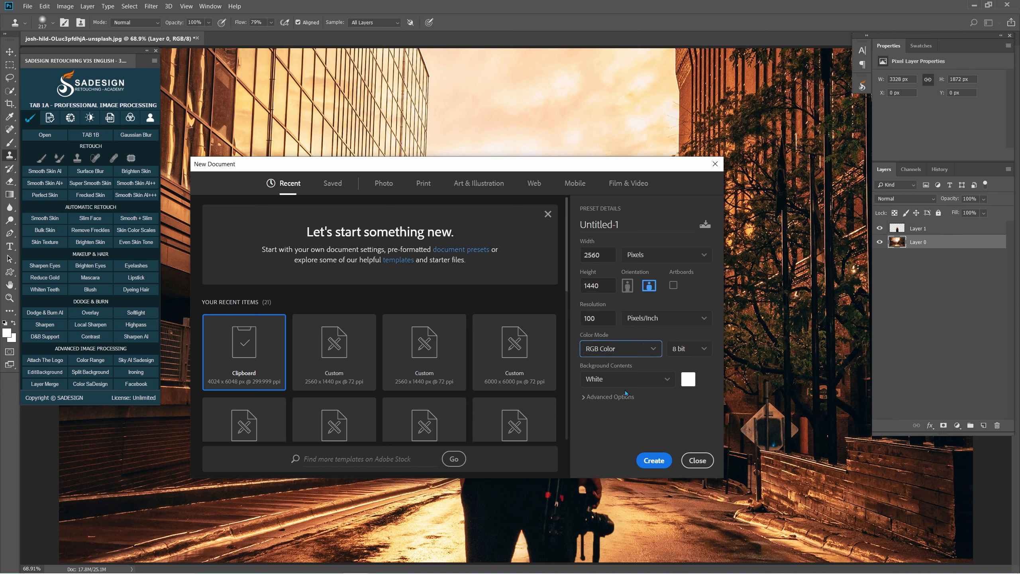
{"action": "left_click", "coordinate": [617, 380]}
{"action": "left_click", "coordinate": [607, 401]}
{"action": "left_click", "coordinate": [654, 461]}
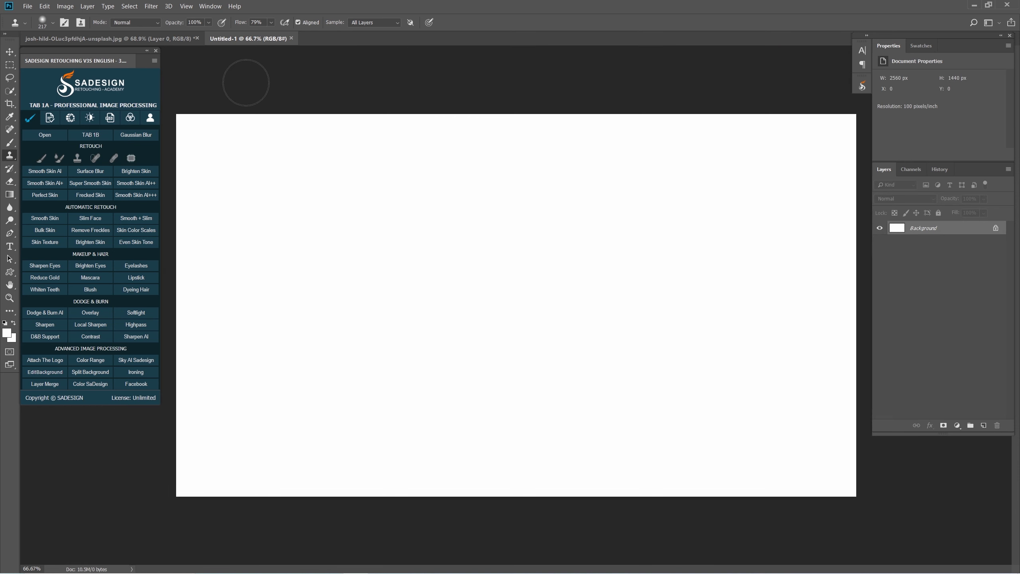
- Transfer both the man layer and the street layer from the photo into the new Untitled-1 document
{"action": "left_click", "coordinate": [171, 41]}
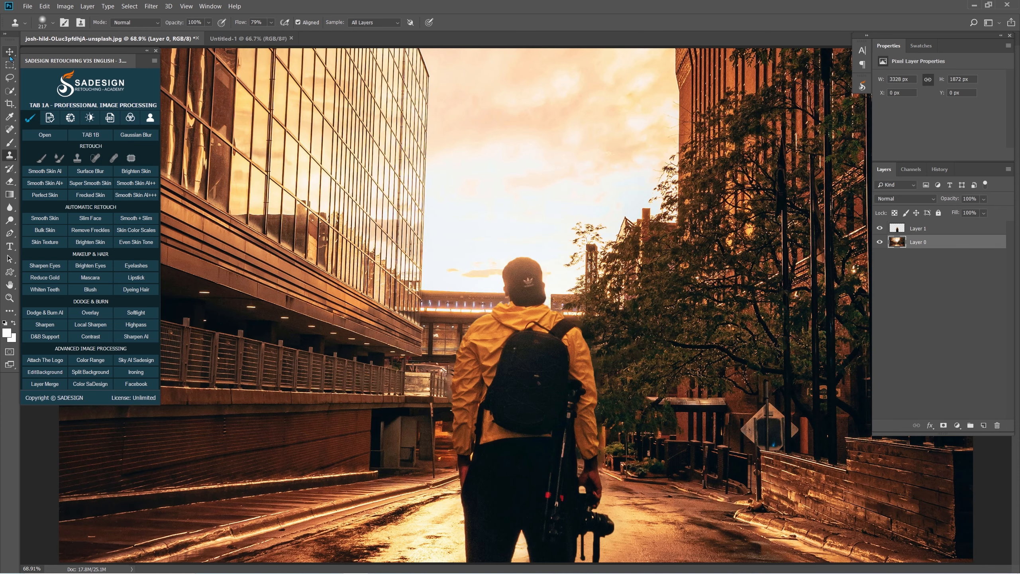
{"action": "left_click", "coordinate": [10, 53]}
{"action": "left_click", "coordinate": [927, 229]}
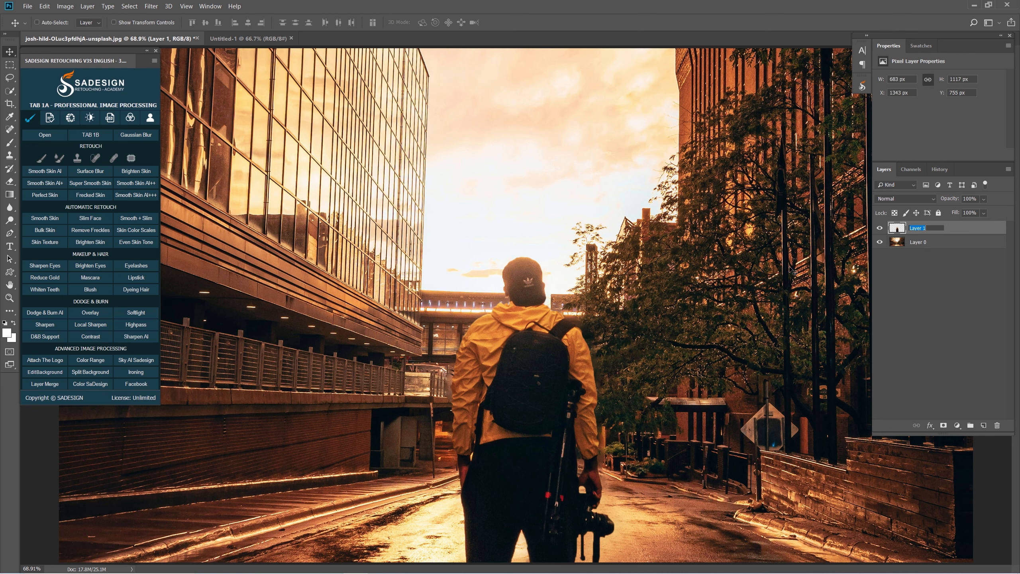
{"action": "left_click", "coordinate": [932, 246]}
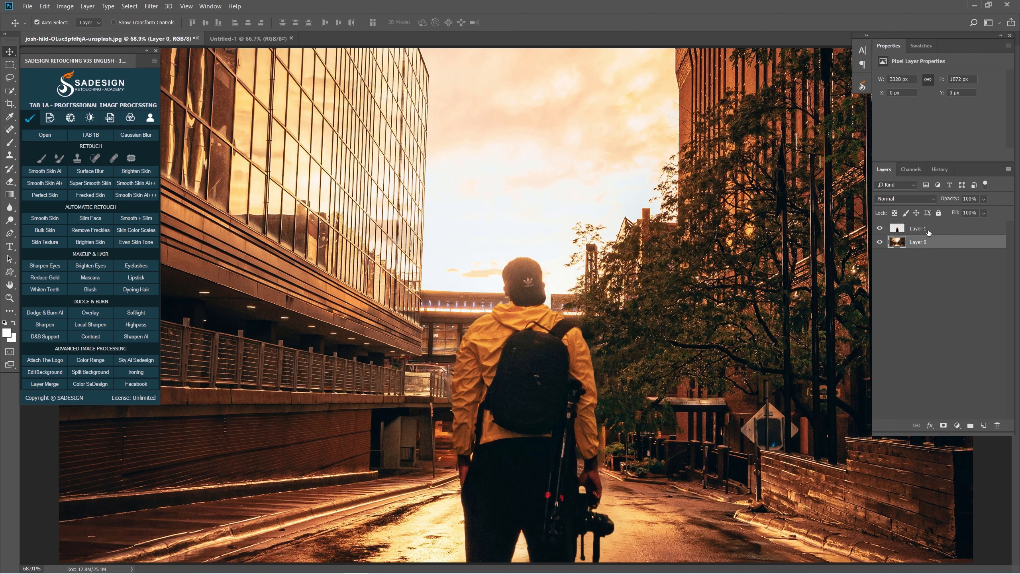
{"action": "left_click", "coordinate": [928, 230], "text": "ctrl"}
{"action": "mouse_move", "coordinate": [566, 296]}
{"action": "left_mouse_down"}
{"action": "mouse_move", "coordinate": [540, 282]}
{"action": "mouse_move", "coordinate": [587, 285]}
{"action": "mouse_move", "coordinate": [253, 7]}
{"action": "mouse_move", "coordinate": [241, 39]}
{"action": "mouse_move", "coordinate": [595, 324]}
{"action": "mouse_move", "coordinate": [566, 294]}
{"action": "left_mouse_up"}
- Scale and position both transferred layers together so the photo just fills the canvas
{"action": "scroll", "coordinate": [562, 290], "scroll_direction": "down", "scroll_amount": 5}
{"action": "key", "text": "ctrl+t"}
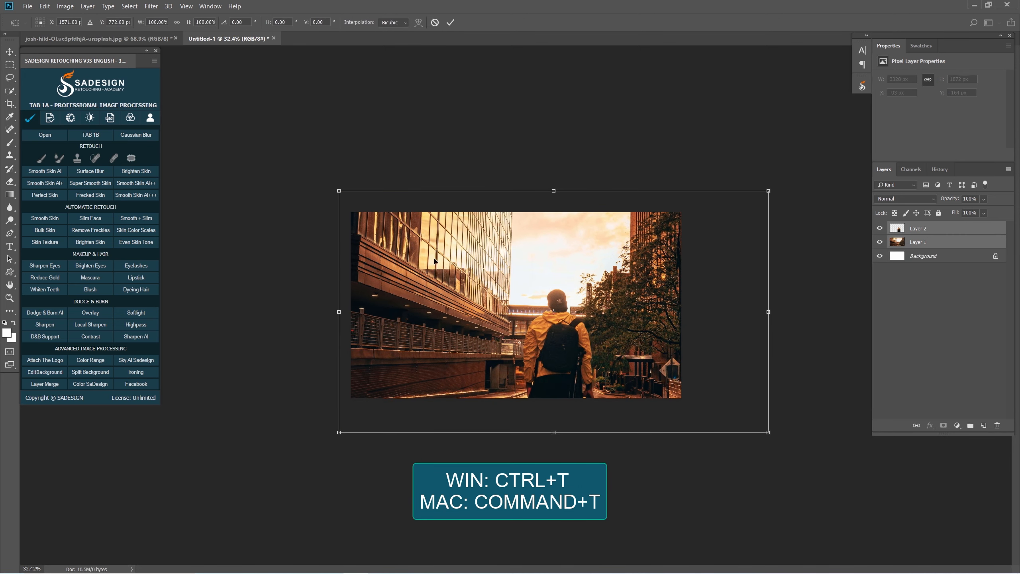
{"action": "left_click_drag", "start_coordinate": [766, 193], "coordinate": [708, 223]}
{"action": "left_click_drag", "start_coordinate": [619, 290], "coordinate": [569, 278]}
{"action": "left_click_drag", "start_coordinate": [660, 386], "coordinate": [681, 398]}
{"action": "key", "text": "Return"}
{"action": "left_click_drag", "start_coordinate": [526, 357], "coordinate": [576, 363]}
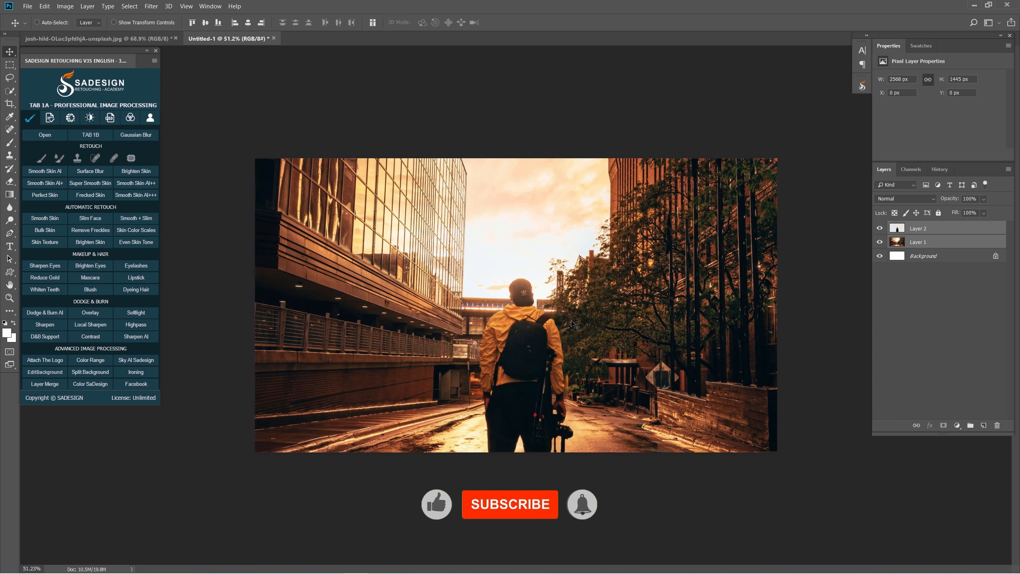
- Convert Layer 1 and Layer 2 into separate smart objects
{"action": "left_click", "coordinate": [949, 242]}
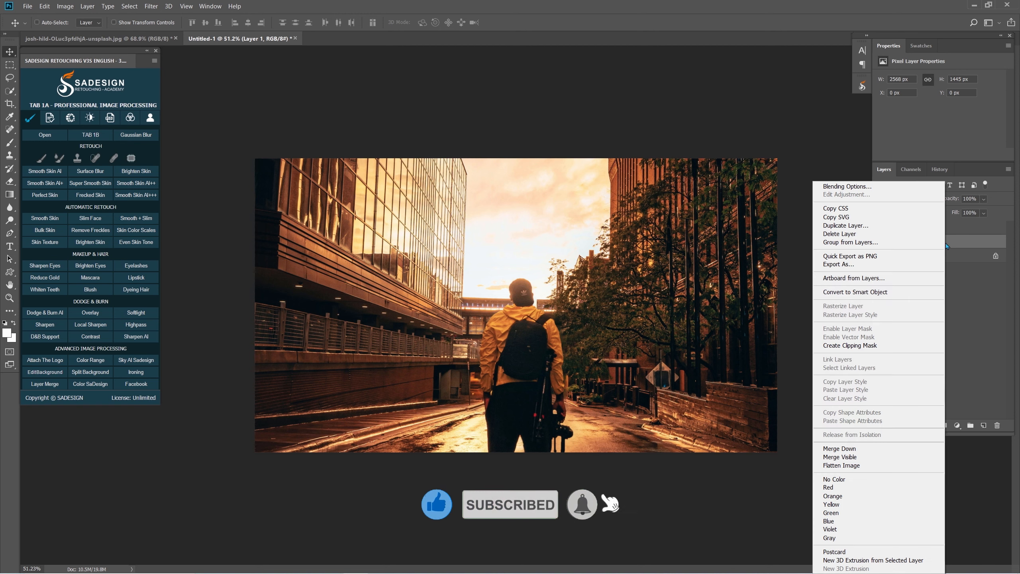
{"action": "right_click", "coordinate": [949, 241]}
{"action": "left_click", "coordinate": [910, 296]}
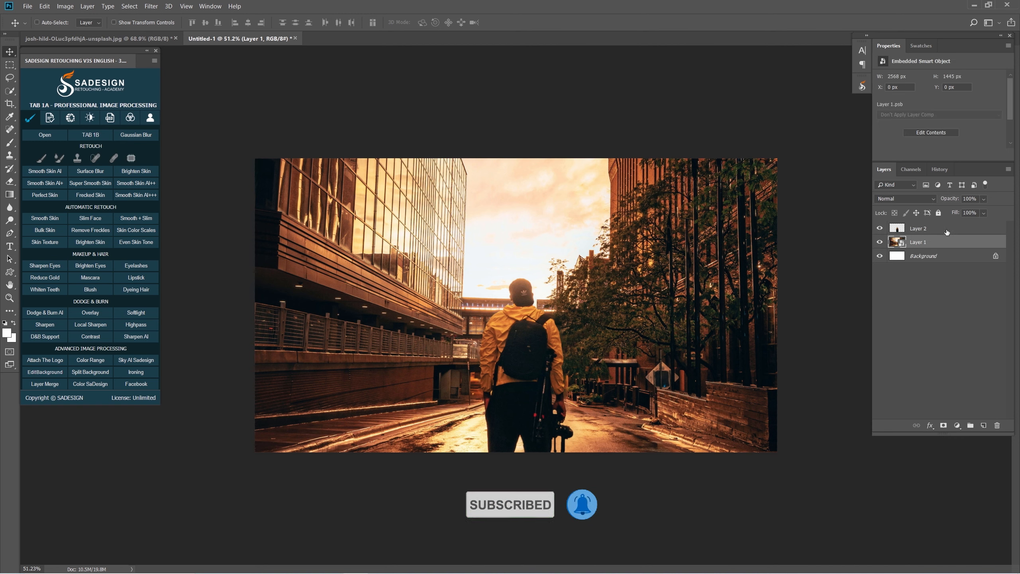
{"action": "left_click", "coordinate": [944, 231]}
{"action": "right_click", "coordinate": [945, 231]}
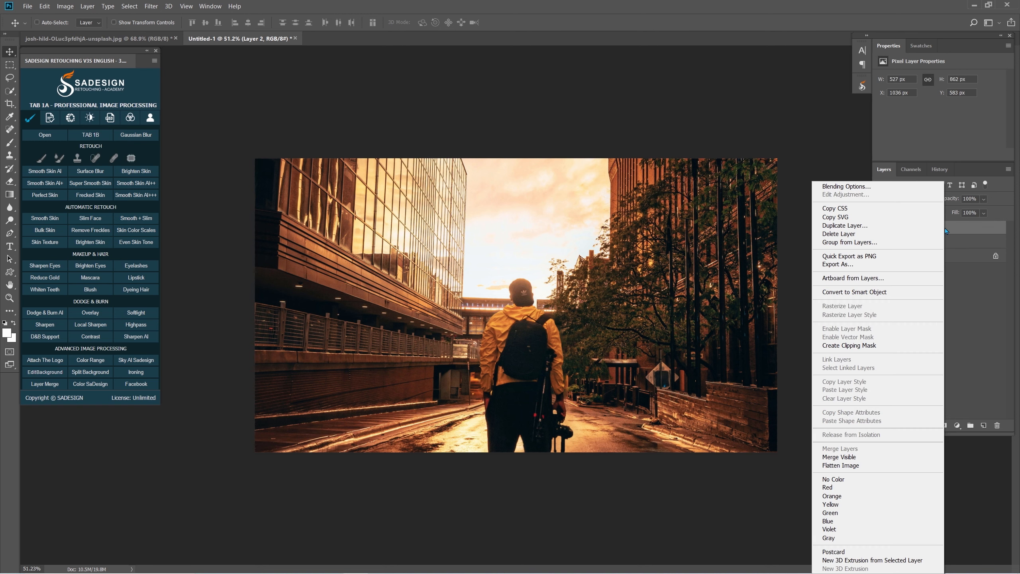
{"action": "left_click", "coordinate": [905, 291]}
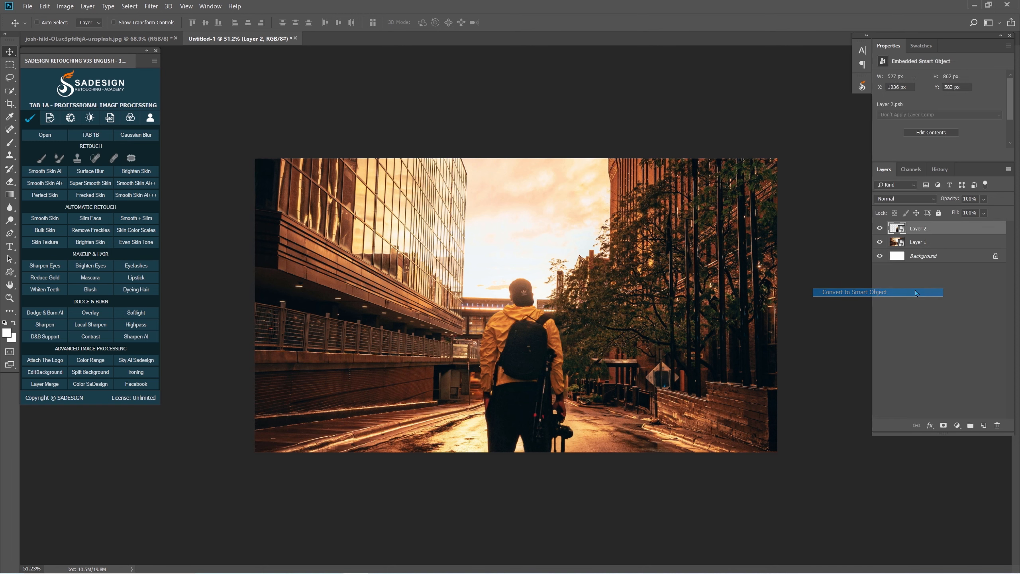
- Show the Timeline for the Untitled-1 document
{"action": "left_click", "coordinate": [210, 6]}
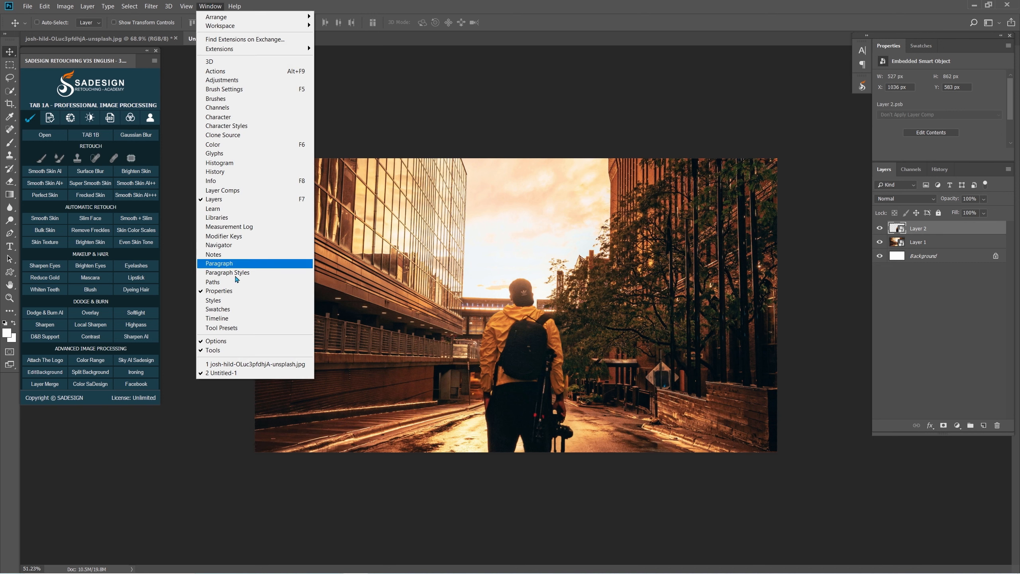
{"action": "left_click", "coordinate": [263, 318]}
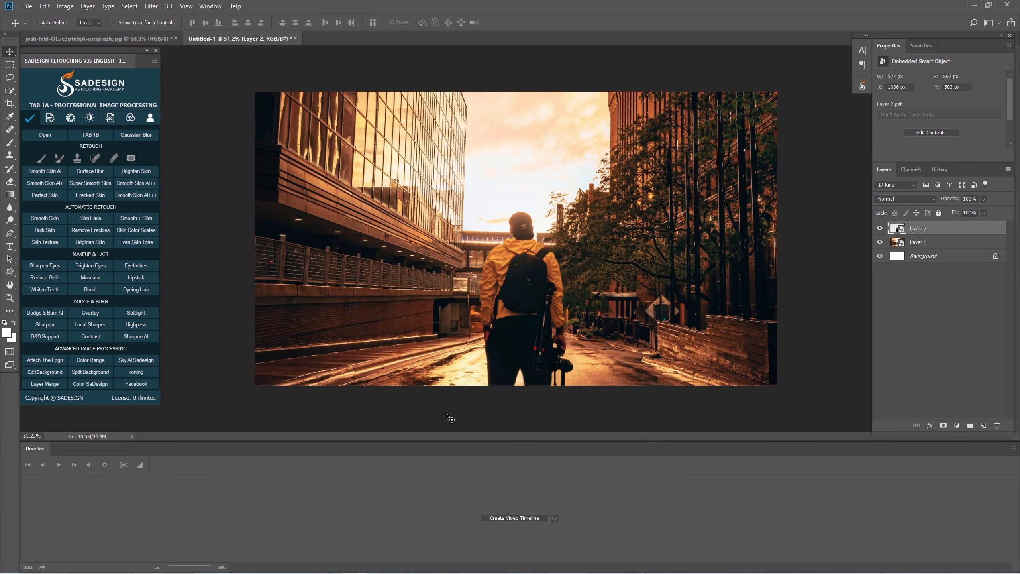
- Create a video timeline and set a Transform keyframe for Layer 1 at the first frame
{"action": "left_click", "coordinate": [511, 518]}
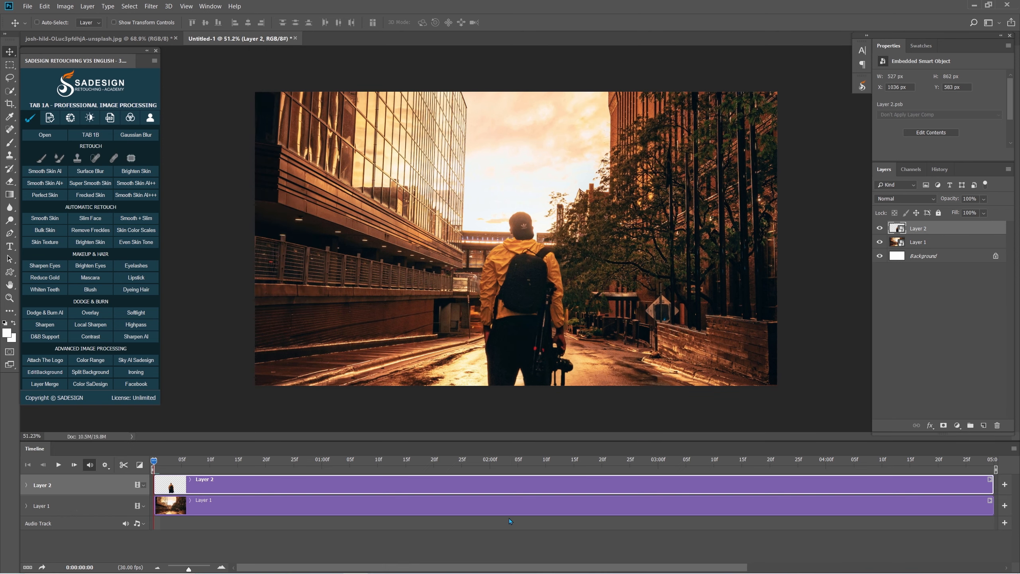
{"action": "left_click", "coordinate": [114, 506]}
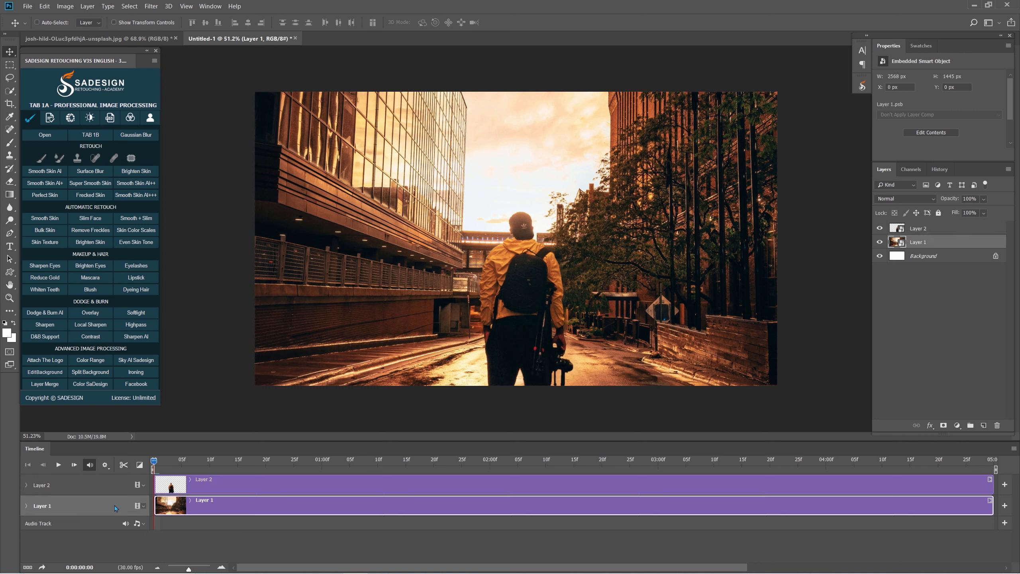
{"action": "left_click", "coordinate": [27, 507]}
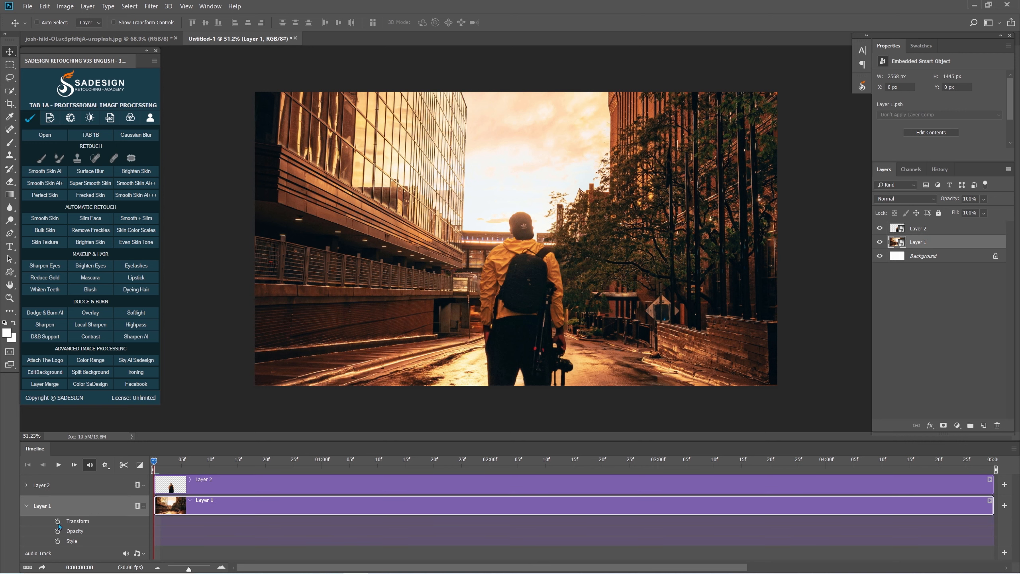
{"action": "left_click", "coordinate": [58, 521]}
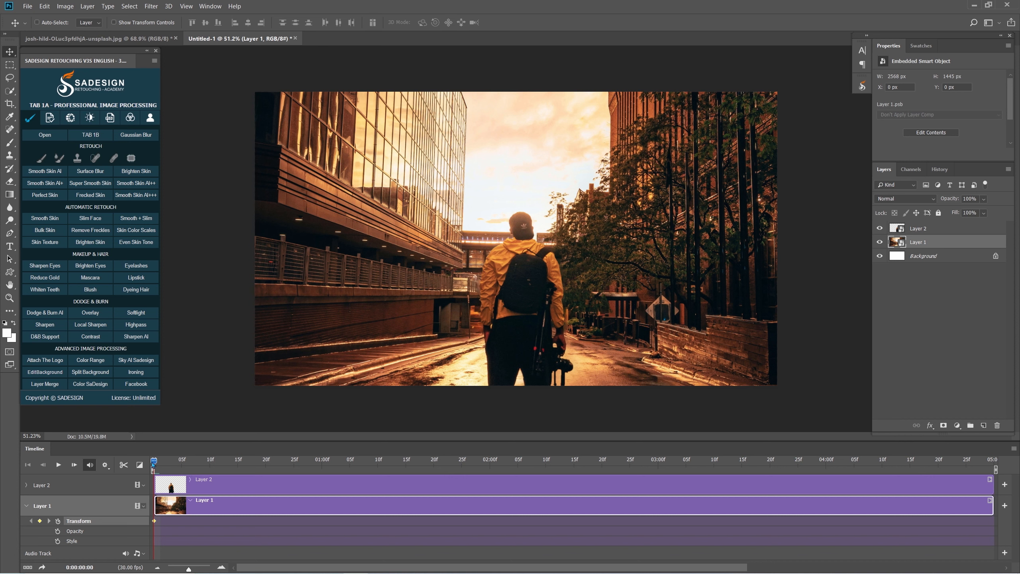
- At time 0:00:04:29, scale the street in Layer 1 up to about 132% around its centre to keyframe the enlargement
{"action": "left_click_drag", "start_coordinate": [154, 466], "coordinate": [999, 468]}
{"action": "key", "text": "ctrl+t"}
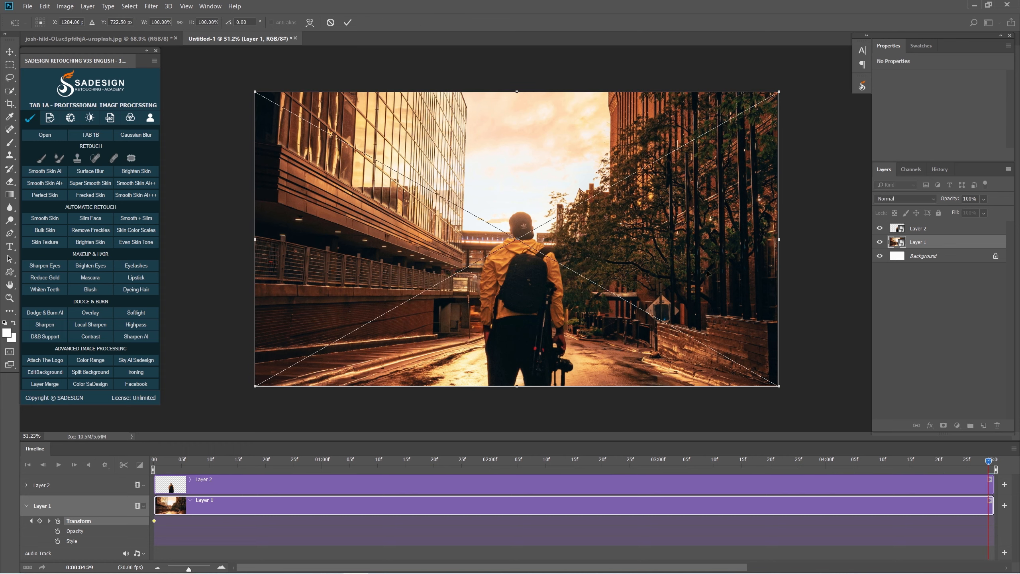
{"action": "left_click_drag", "start_coordinate": [778, 384], "coordinate": [862, 437]}
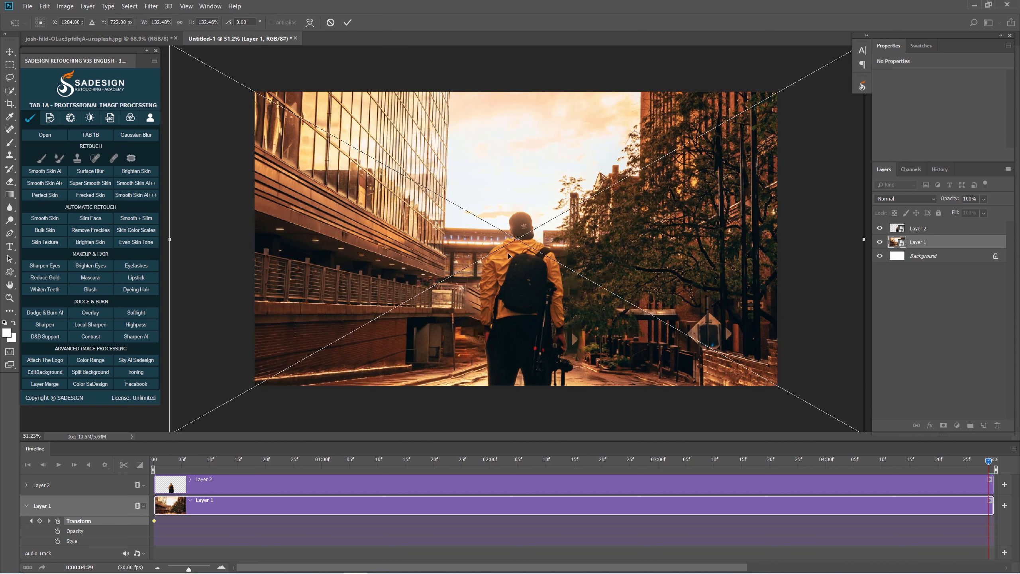
{"action": "left_click", "coordinate": [348, 22]}
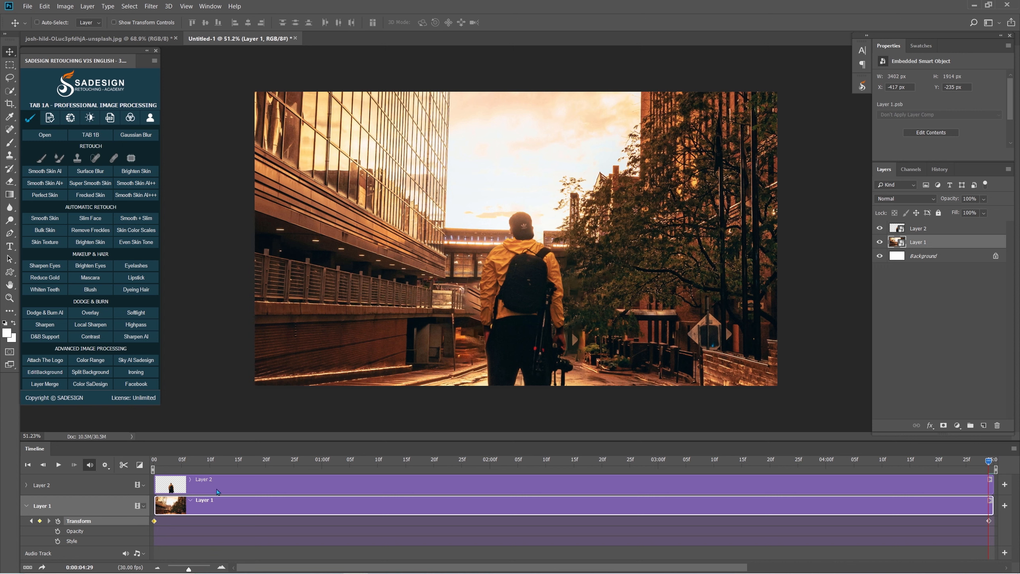
- Set a Transform keyframe for Layer 2, the man, at time 0:00:04:29
{"action": "left_click", "coordinate": [217, 490]}
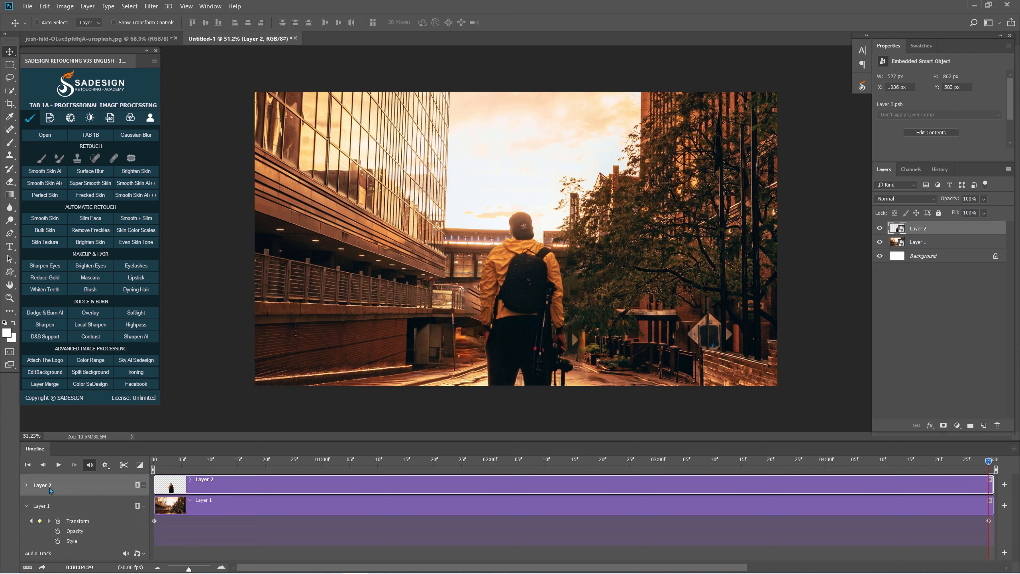
{"action": "left_click", "coordinate": [27, 485]}
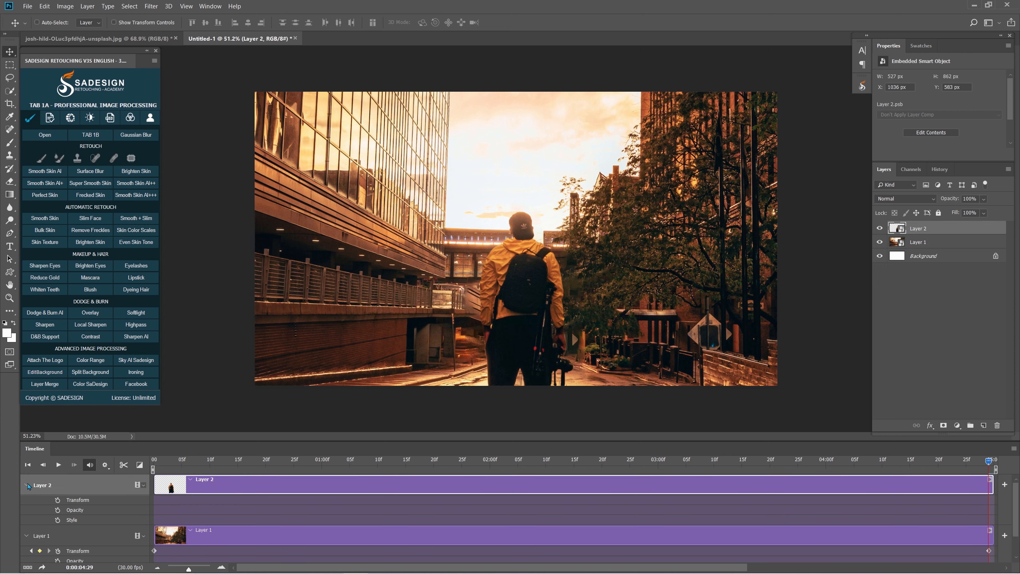
{"action": "left_click", "coordinate": [58, 500]}
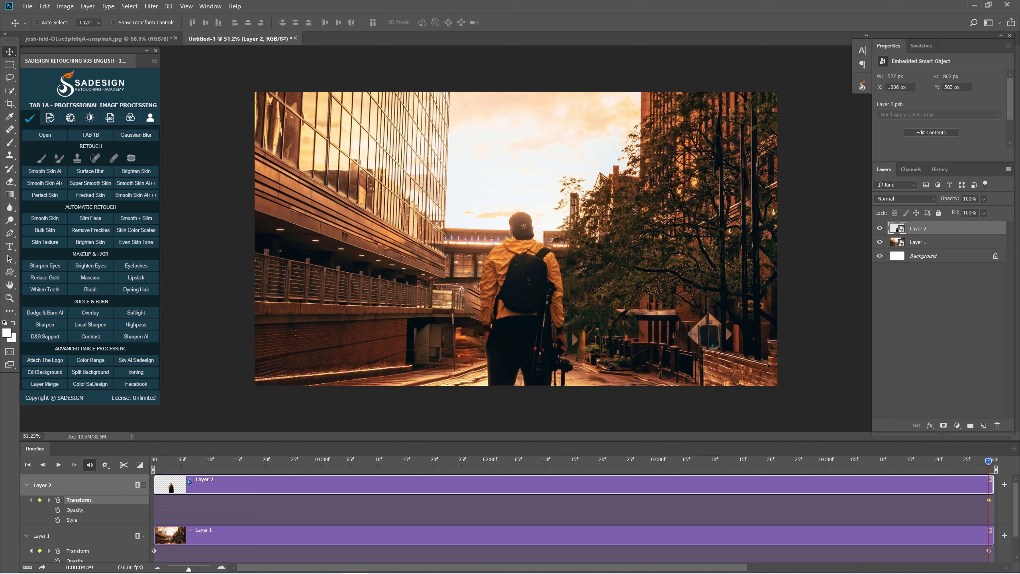
- At time 0:00:00:06, scale the man in Layer 2 up to about 117% around his centre to keyframe the larger size
{"action": "left_click", "coordinate": [188, 462]}
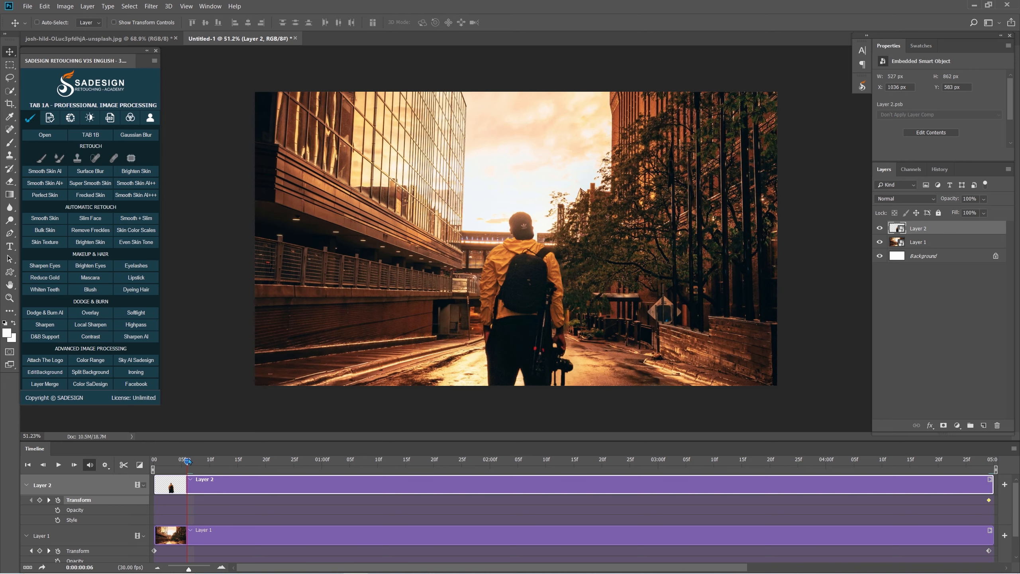
{"action": "key", "text": "ctrl+t"}
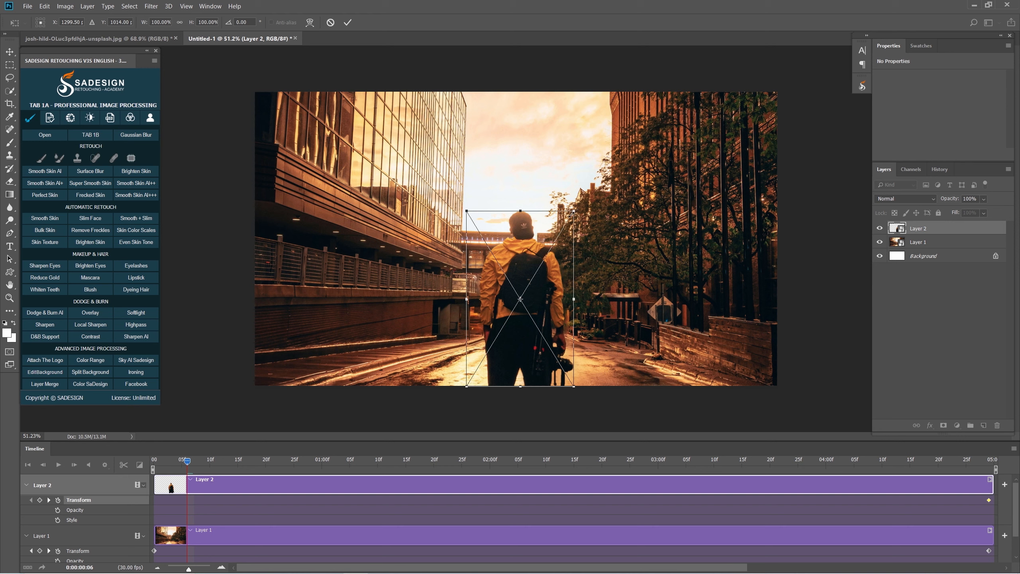
{"action": "left_click_drag", "start_coordinate": [575, 211], "coordinate": [591, 199]}
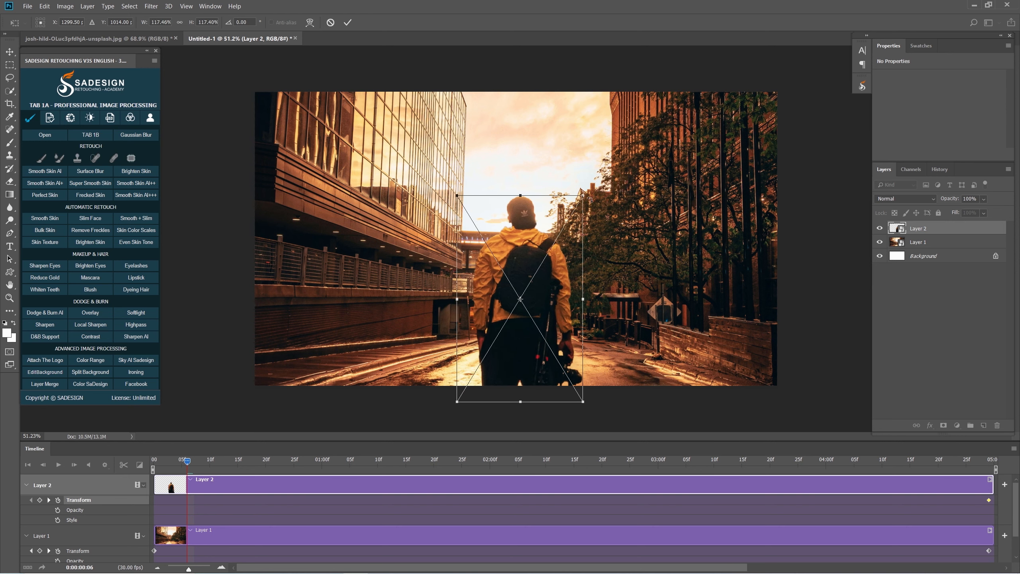
{"action": "key", "text": "Return"}
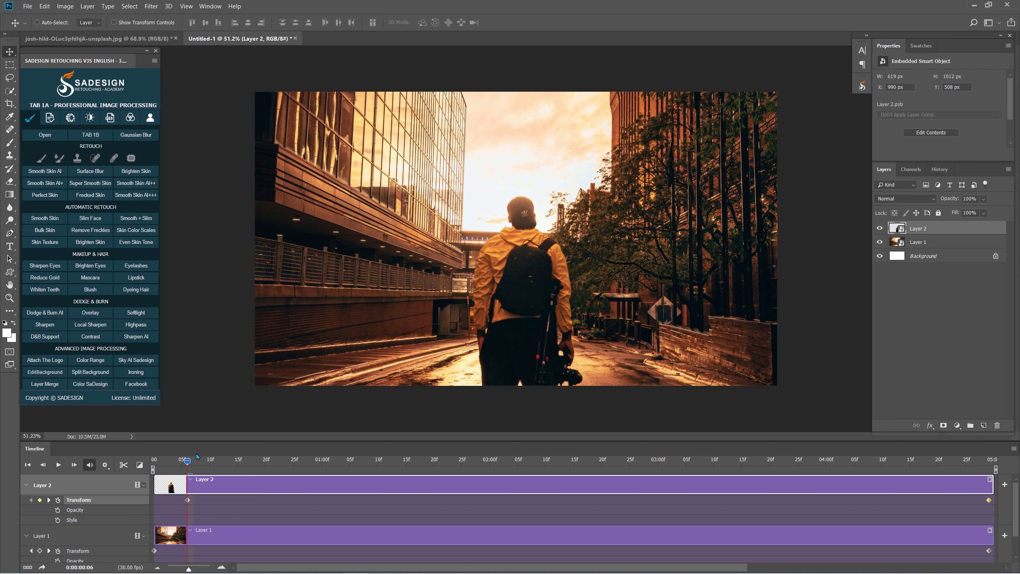
- Scrub to the end of the timeline and play the animation to check the movement of both layers
{"action": "left_click_drag", "start_coordinate": [186, 461], "coordinate": [1000, 440]}
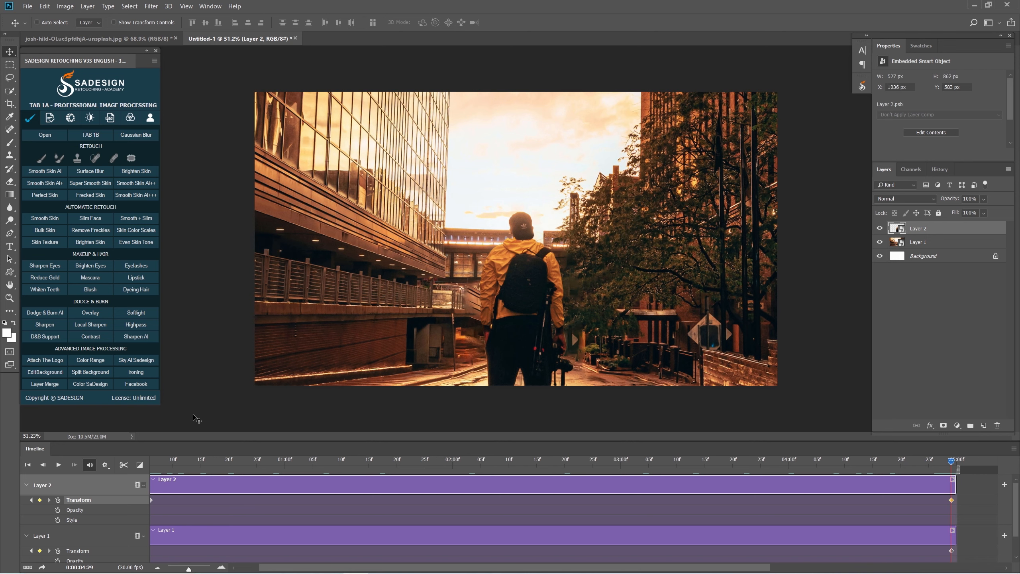
{"action": "left_click", "coordinate": [59, 466]}
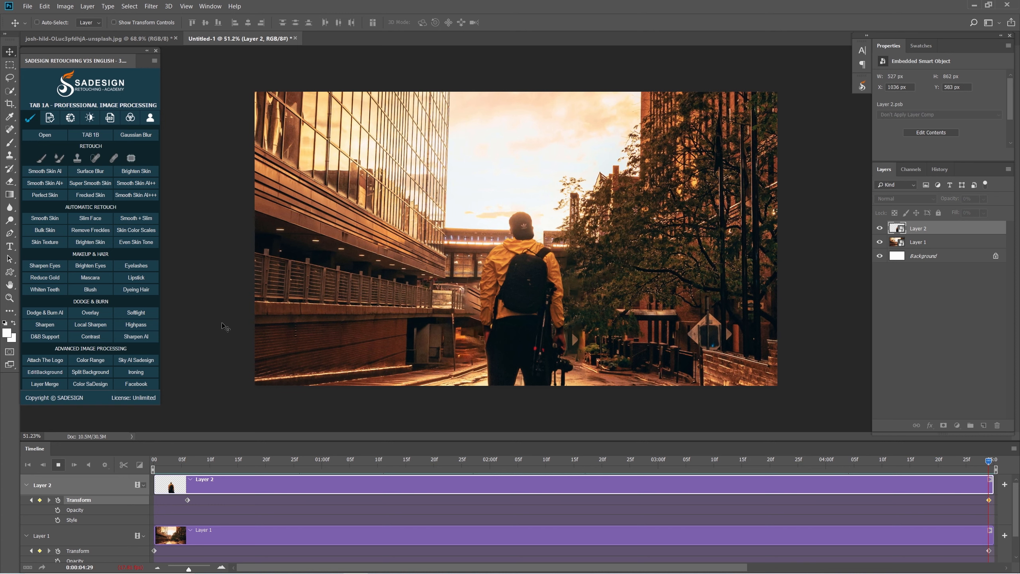
- Export the animation with Save for Web (Legacy) in GIF format and begin saving the file
{"action": "left_click", "coordinate": [25, 6]}
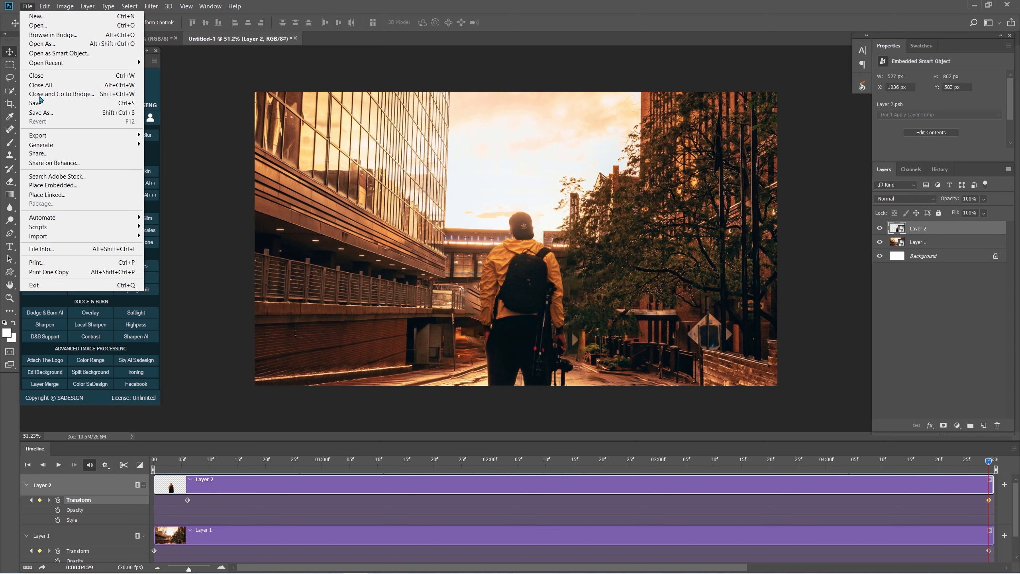
{"action": "mouse_move", "coordinate": [46, 135]}
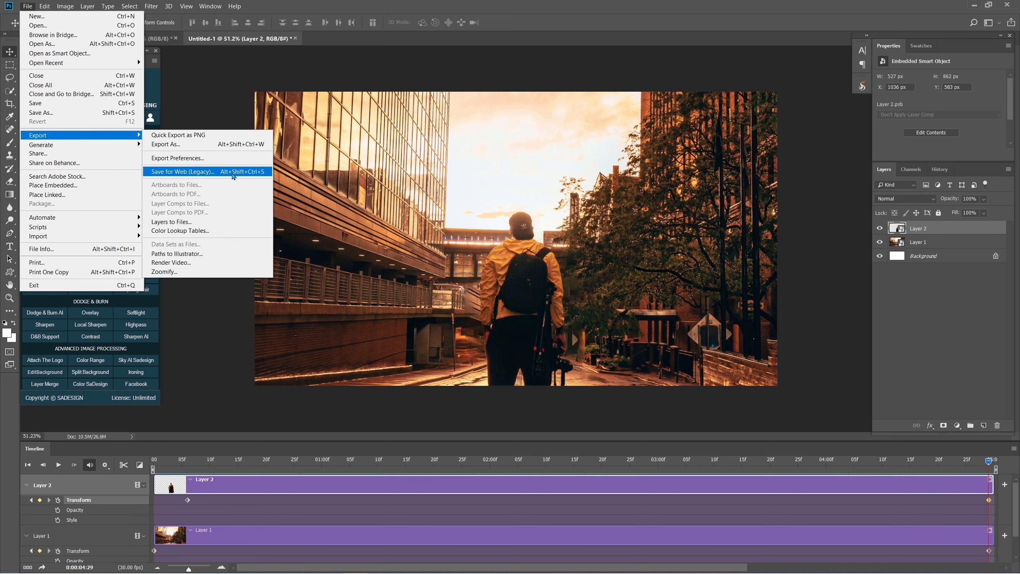
{"action": "left_click", "coordinate": [254, 172]}
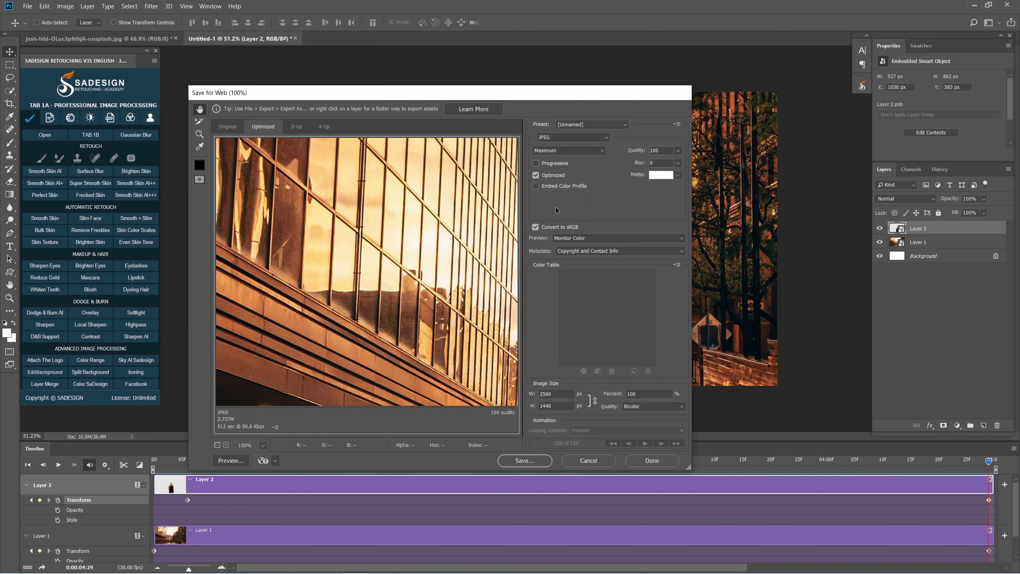
{"action": "left_click", "coordinate": [552, 138]}
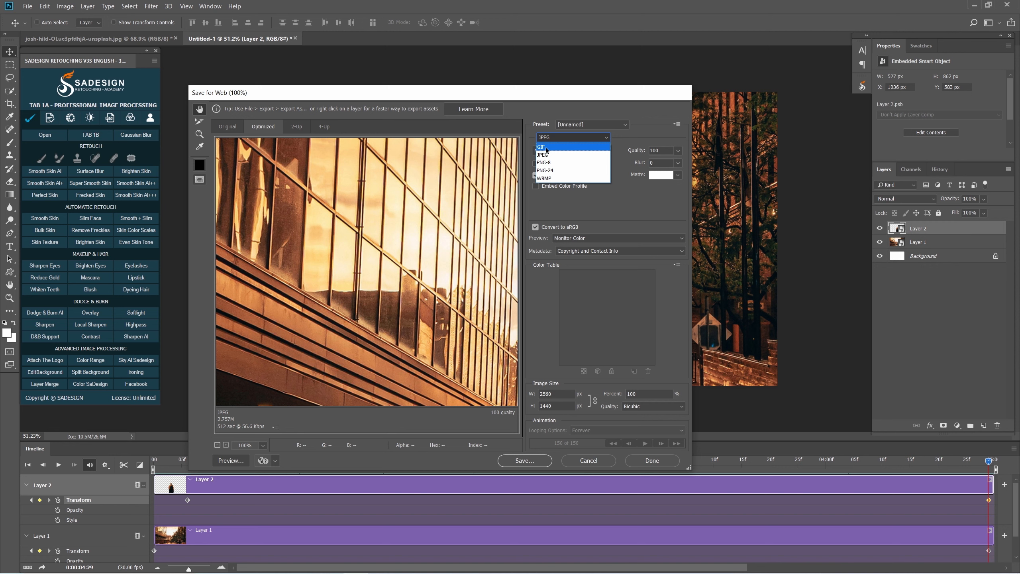
{"action": "left_click", "coordinate": [549, 147]}
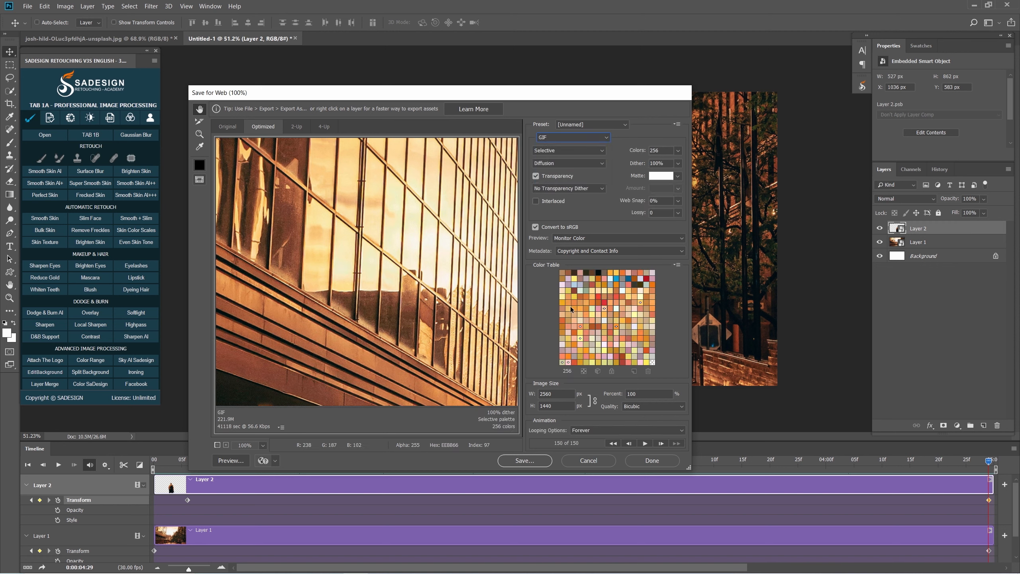
{"action": "left_click", "coordinate": [524, 460]}
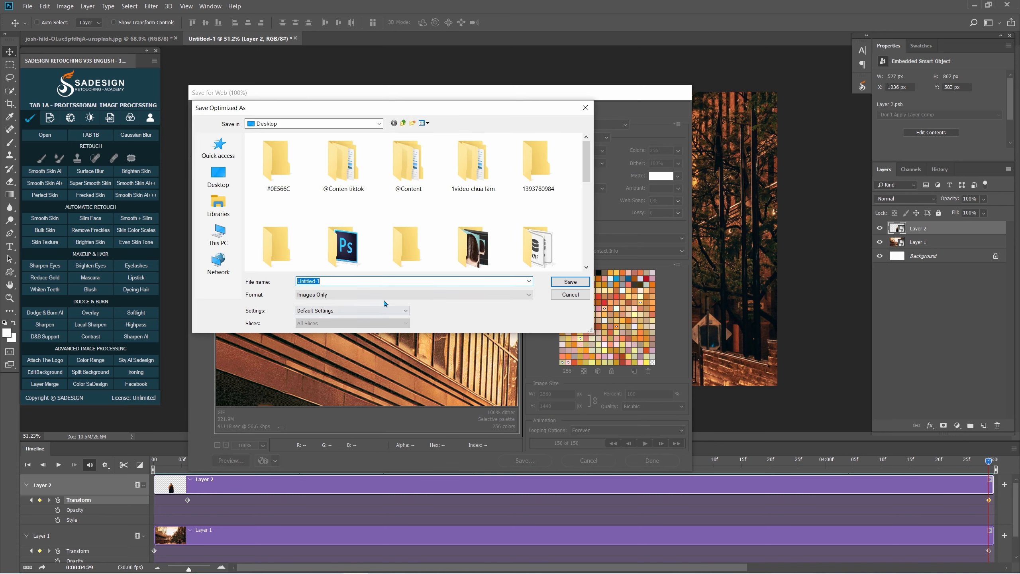